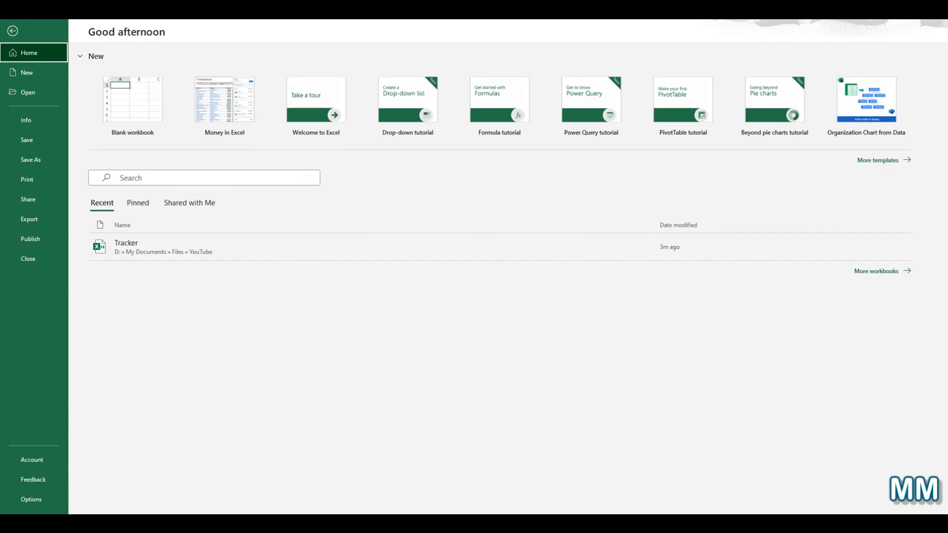
- Open the Excel Options dialog from the File backstage Home page
left_click(30, 499)
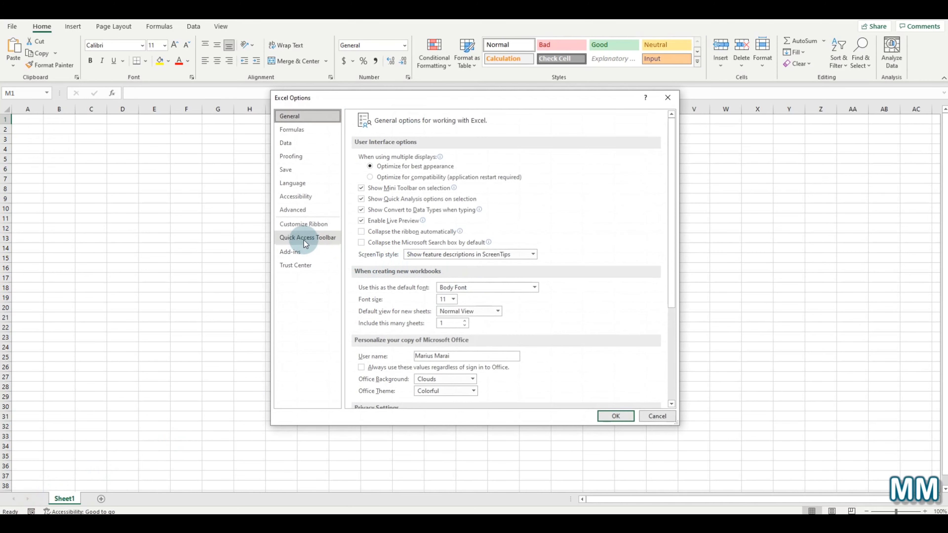
- Enable the Draw and Review main tabs in Customize Ribbon and apply the change
left_click(305, 226)
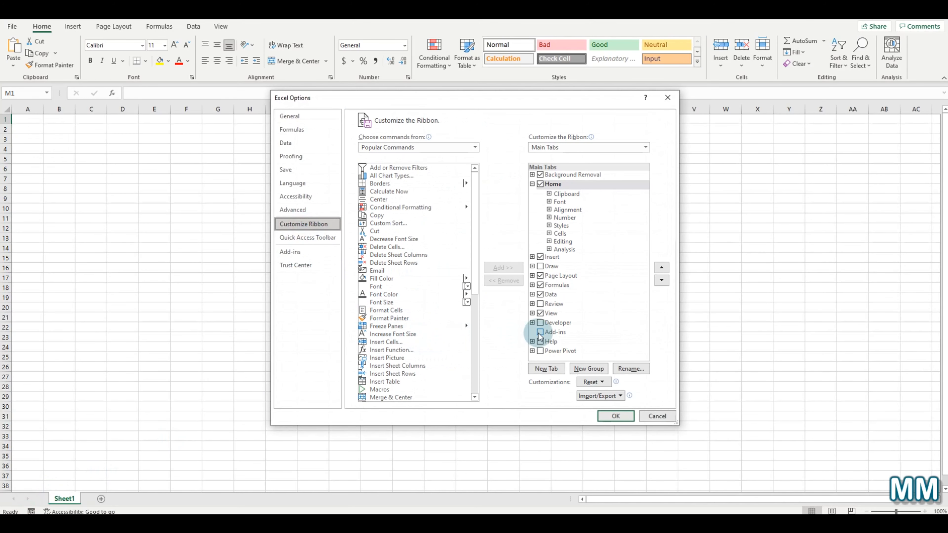
left_click(540, 266)
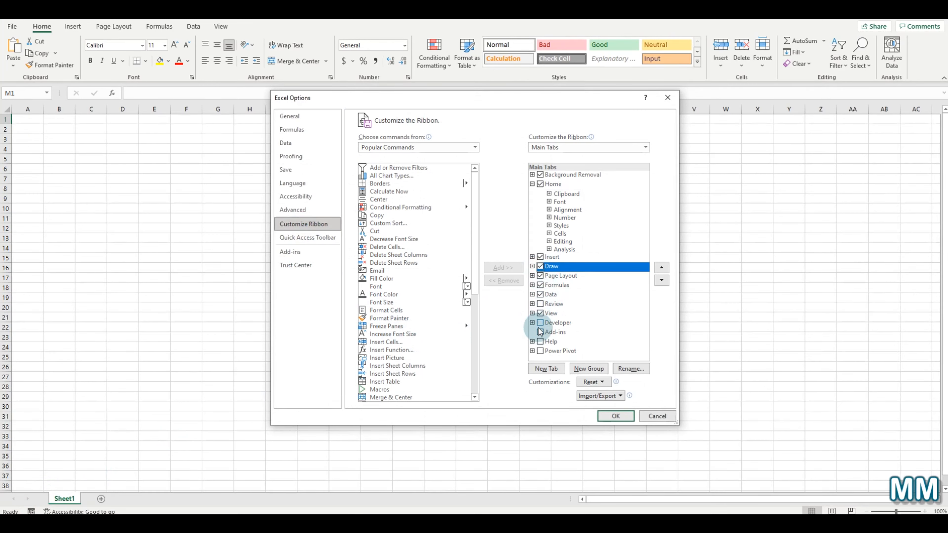
left_click(541, 303)
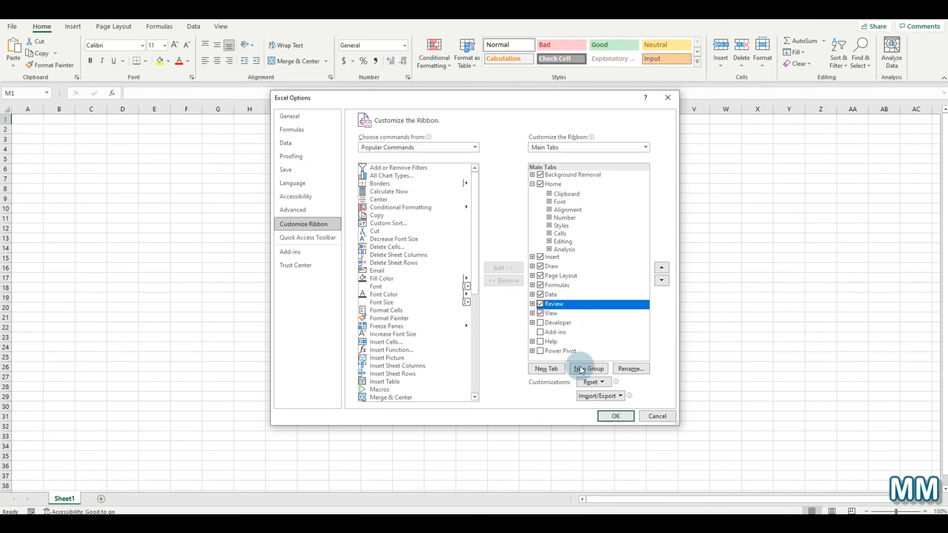
left_click(617, 419)
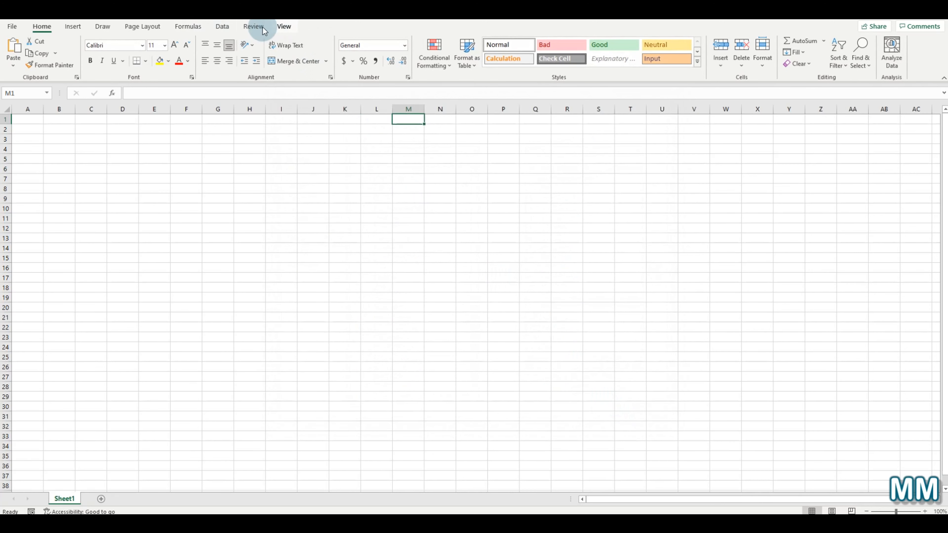
left_click(254, 26)
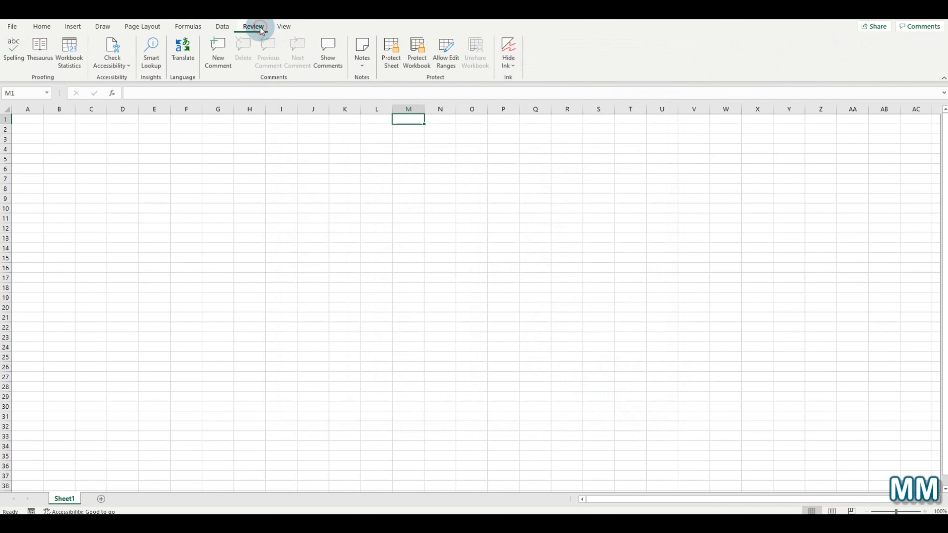
left_click(102, 26)
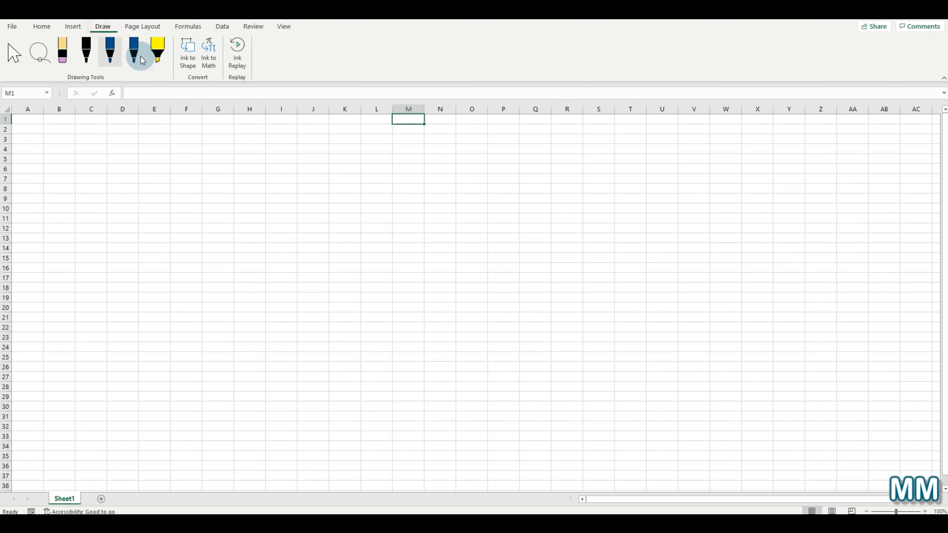
left_click(253, 26)
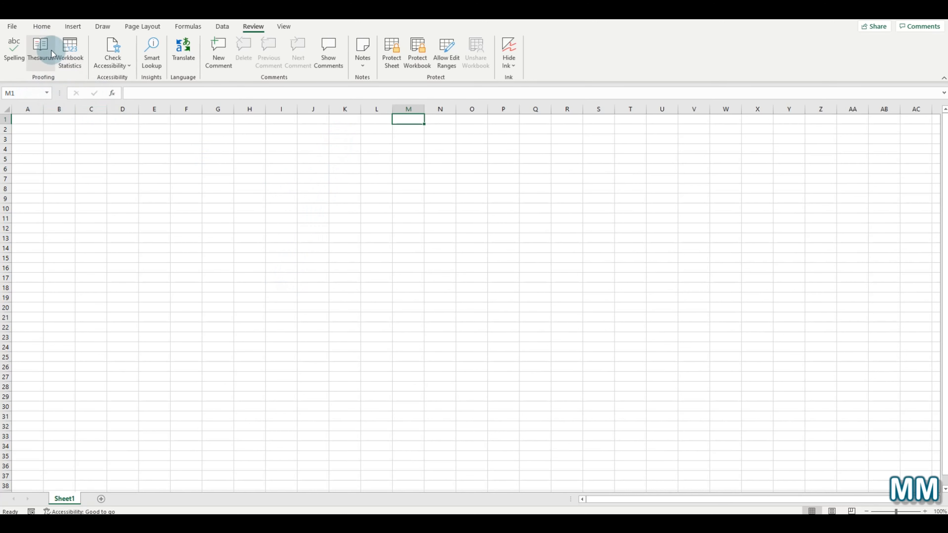
left_click(42, 27)
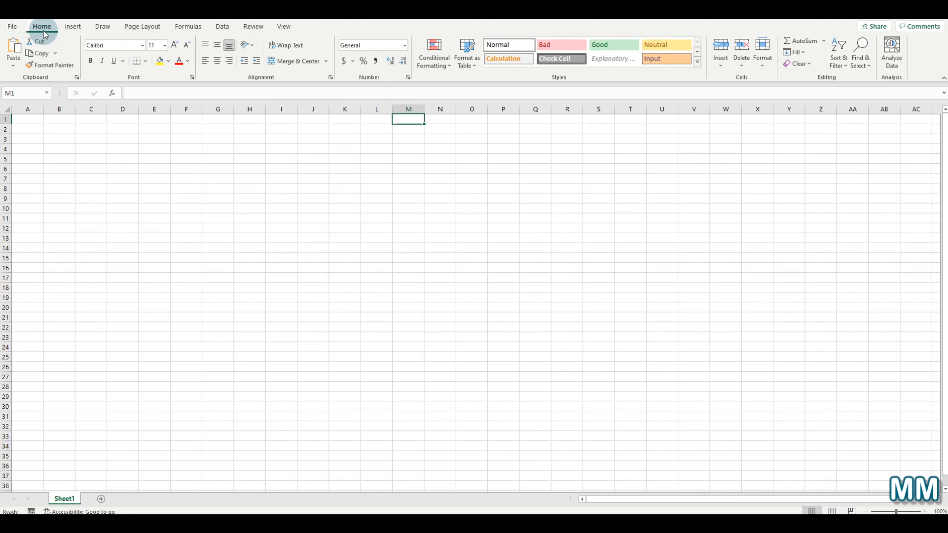
- Load the Analyze Data sample sales table into the sheet and select cell I12
left_click(893, 56)
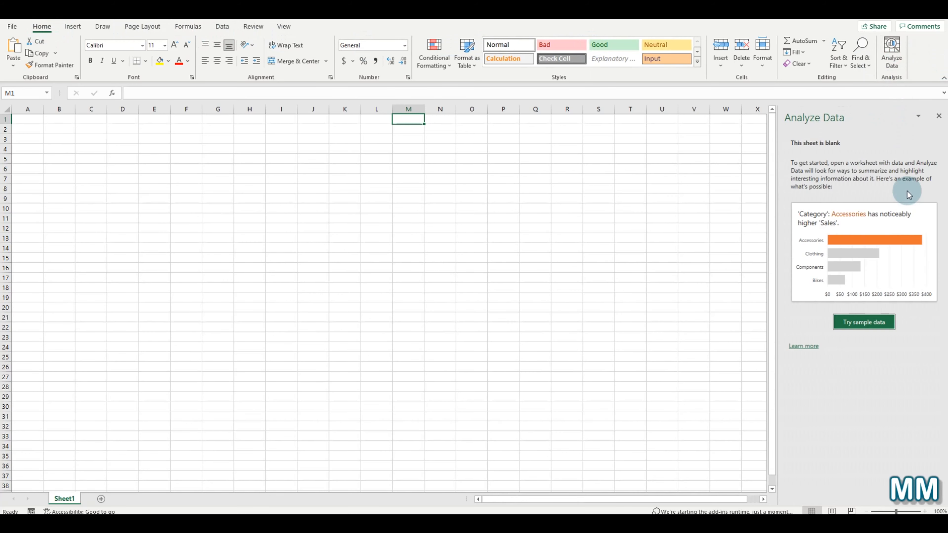
left_click(864, 322)
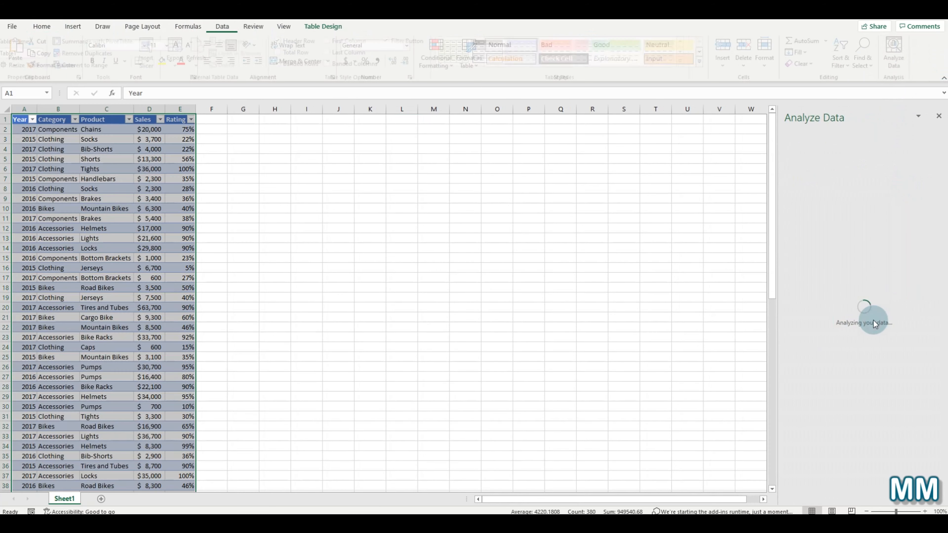
left_click(938, 116)
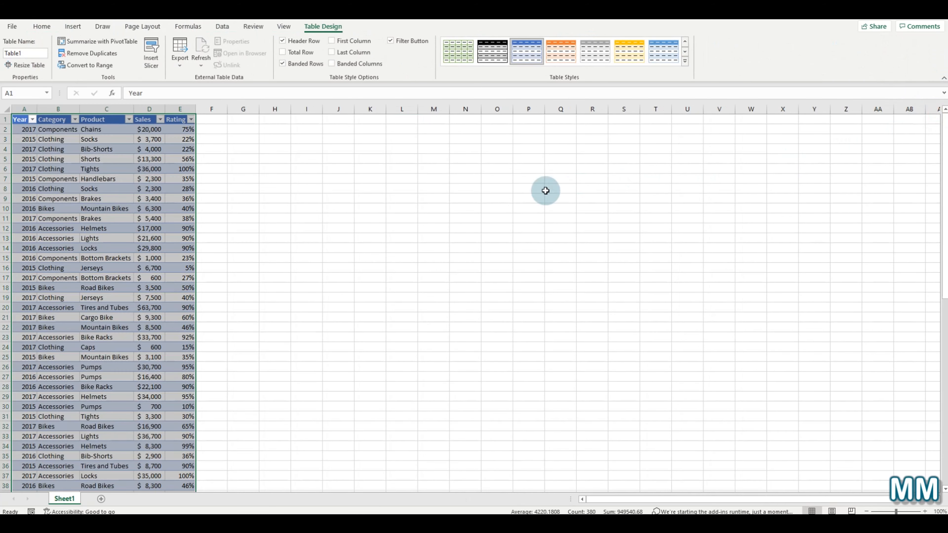
left_click(313, 226)
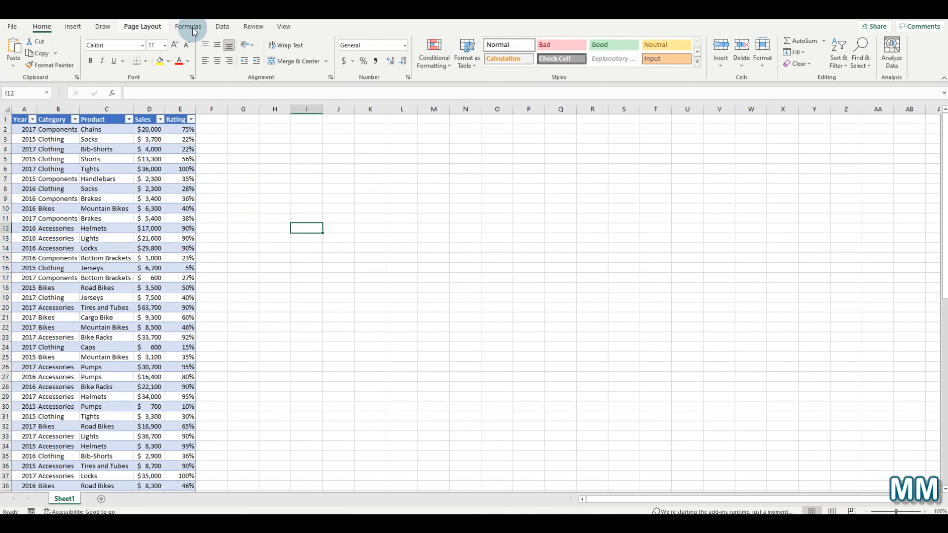
left_click(252, 26)
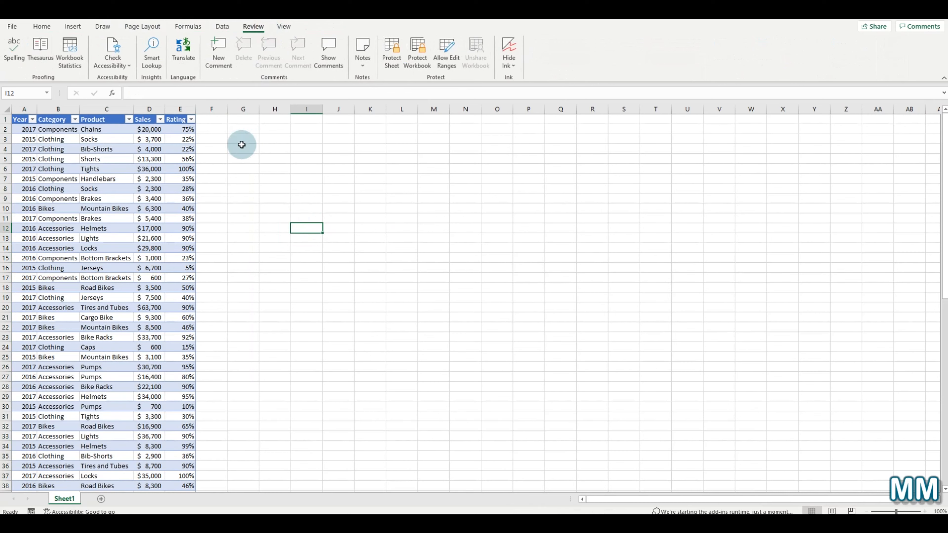
left_click(69, 63)
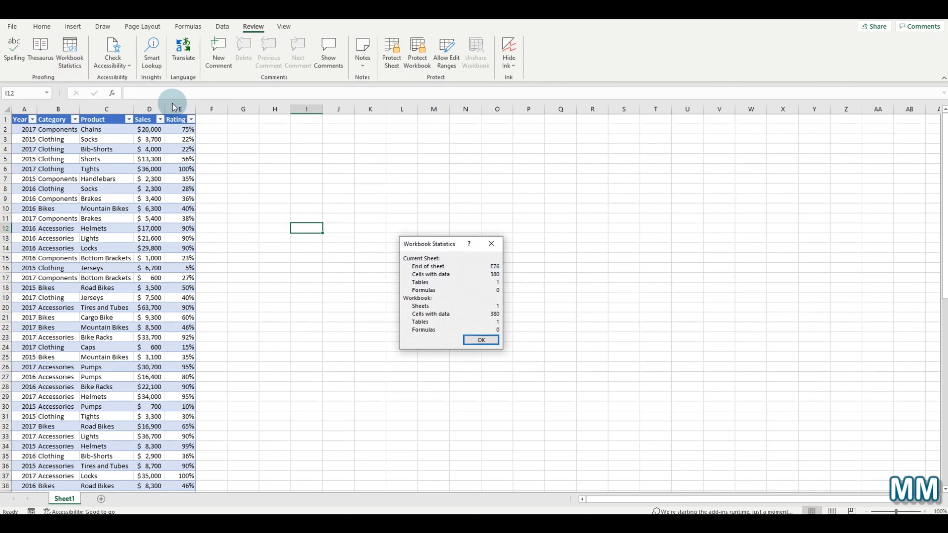
left_click(486, 341)
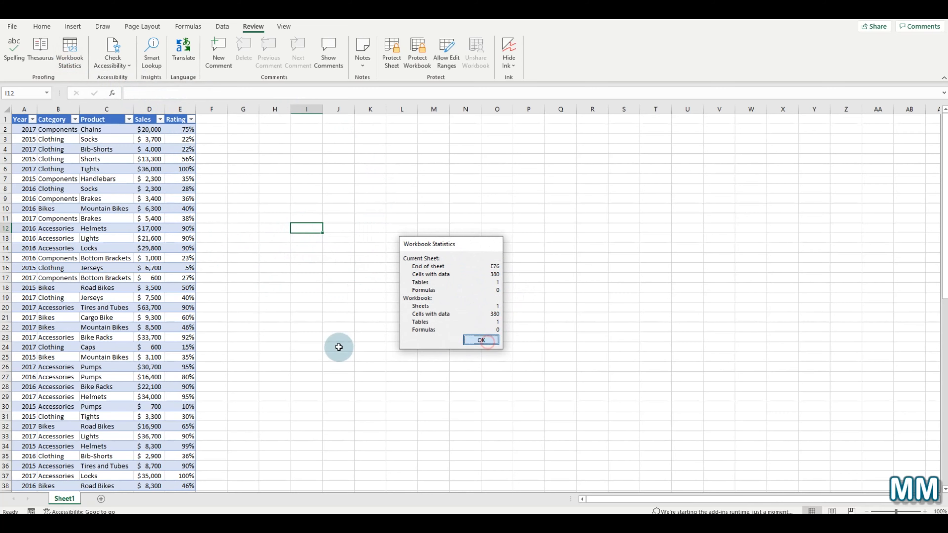
scroll(175, 360, "down", 15)
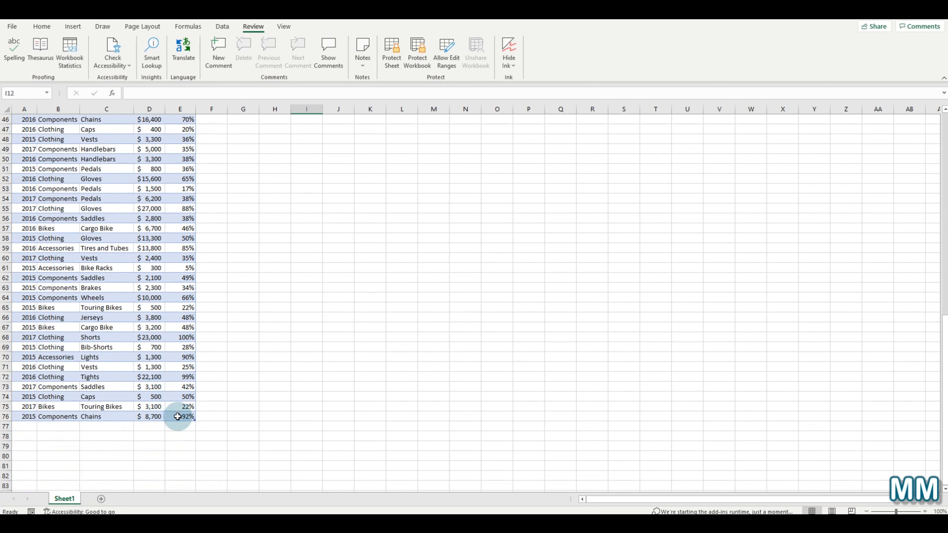
left_click(71, 51)
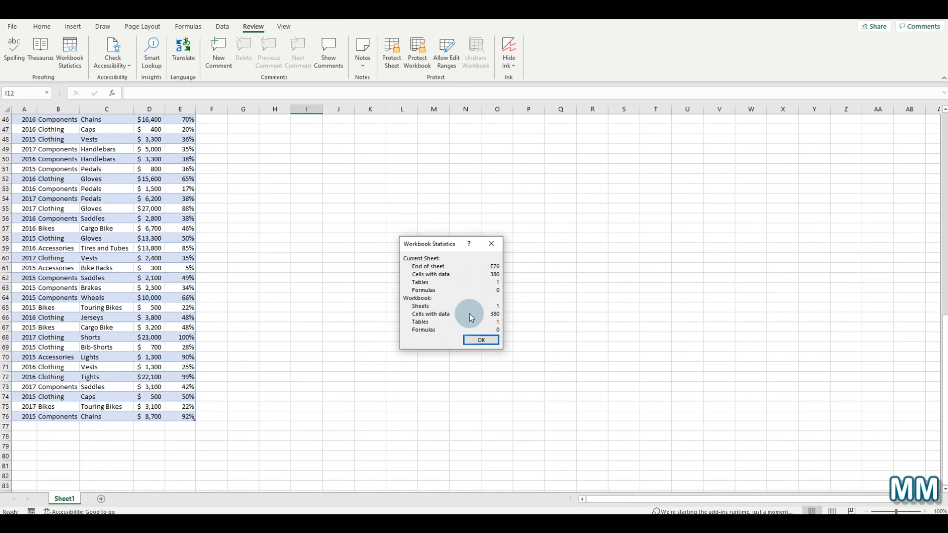
left_click(481, 340)
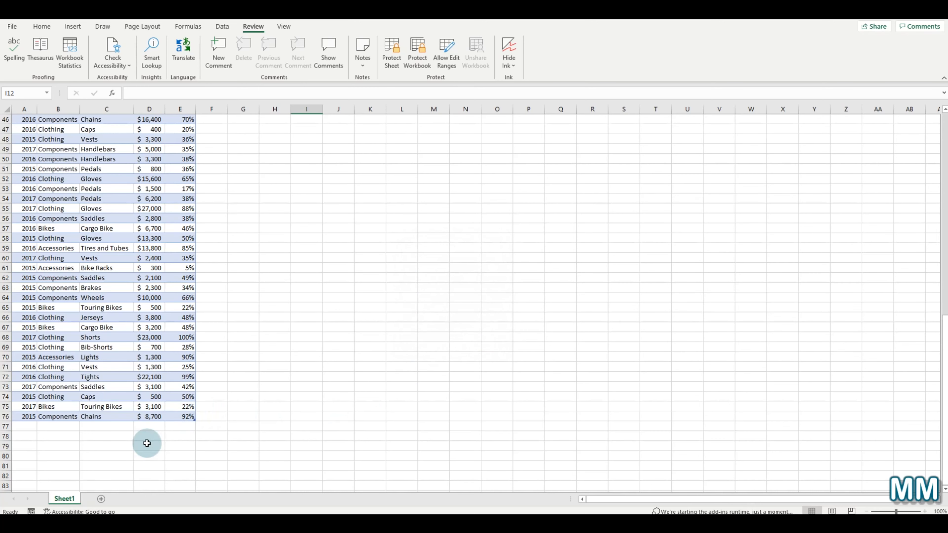
- Copy Sheet1 to the end of the workbook as Sheet1 (2)
right_click(55, 501)
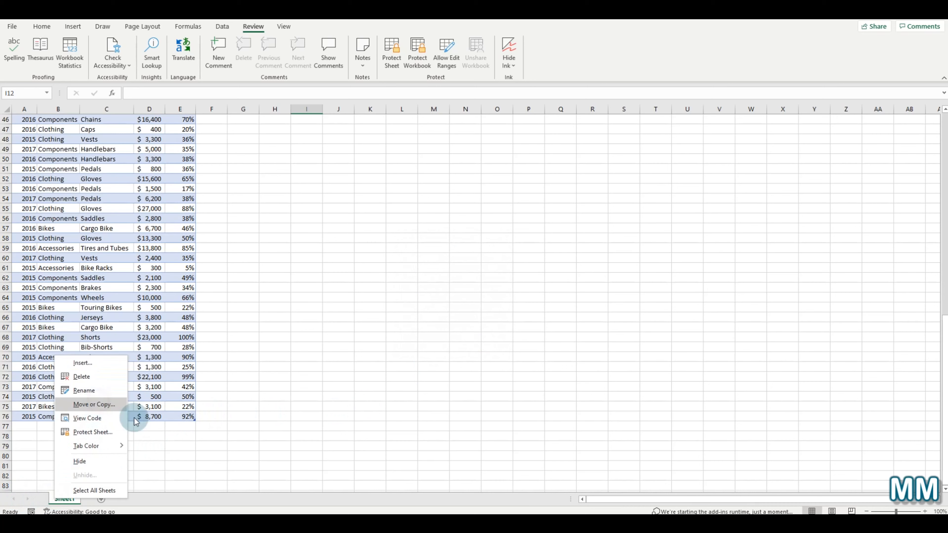
left_click(111, 405)
left_click(62, 457)
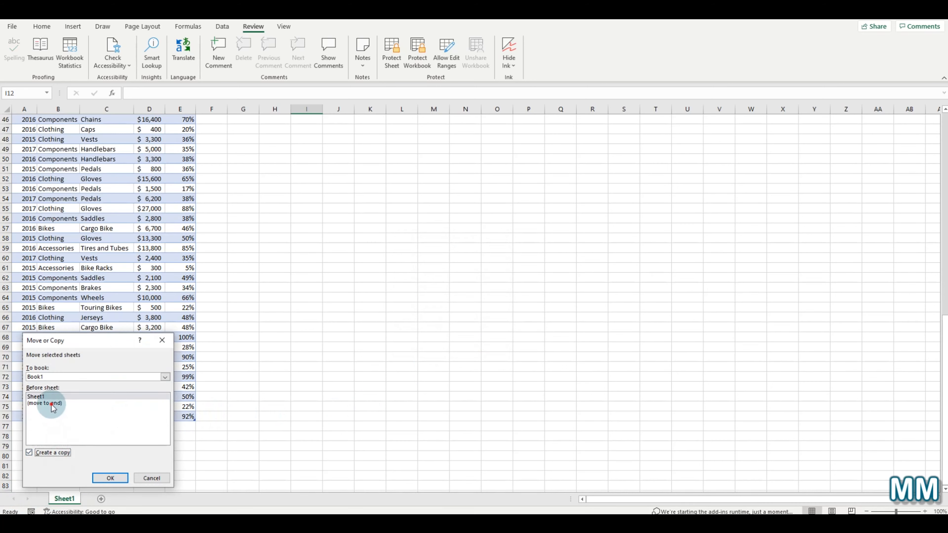
left_click(52, 404)
left_click(119, 484)
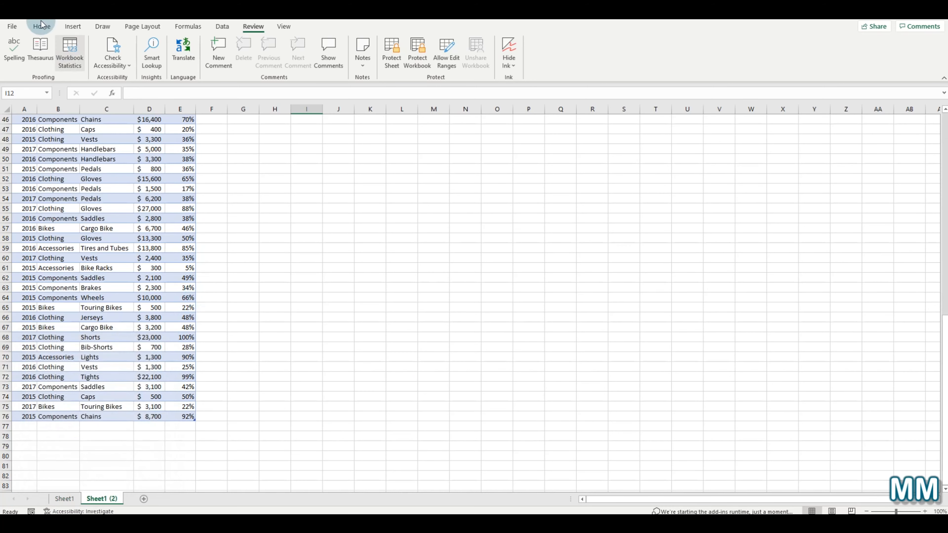
- Review Workbook Statistics showing 2 sheets, 760 data cells and 2 tables
left_click(80, 50)
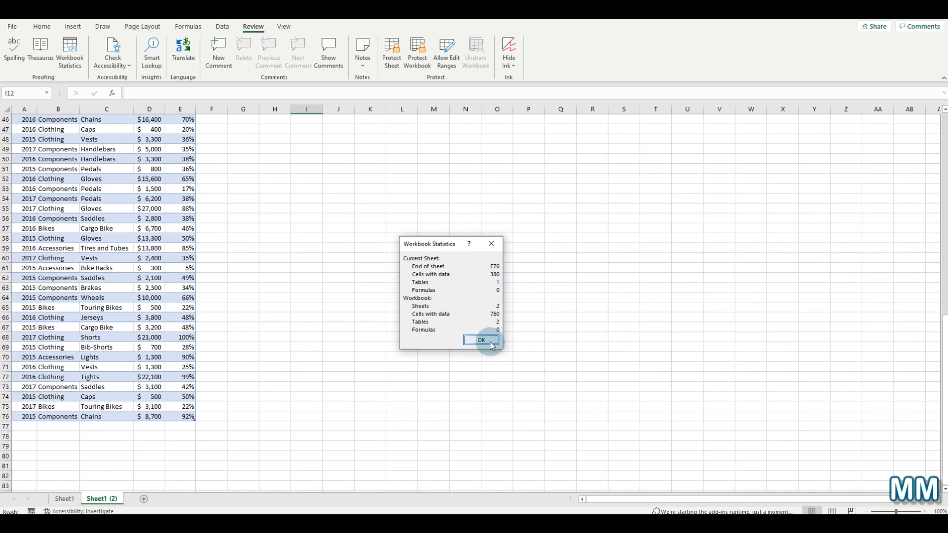
left_click(481, 339)
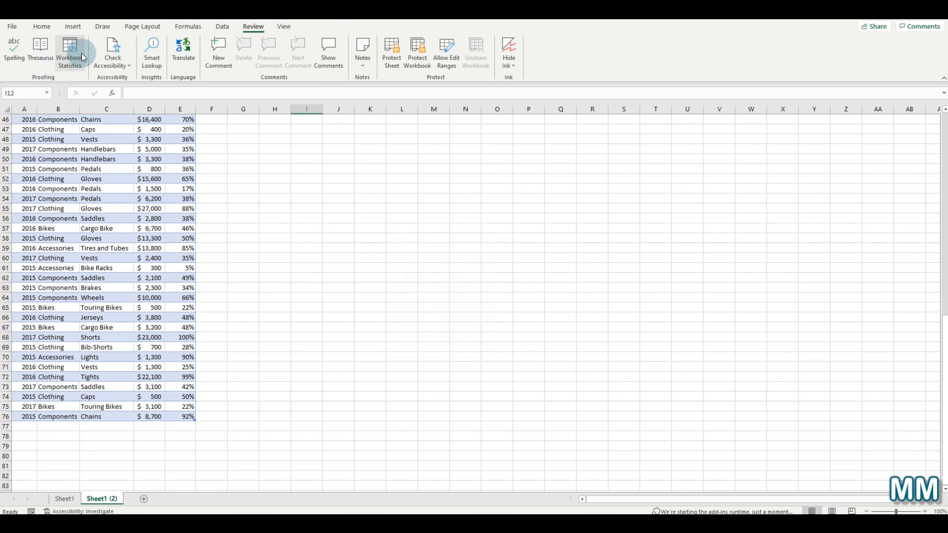
scroll(90, 156, "up", 15)
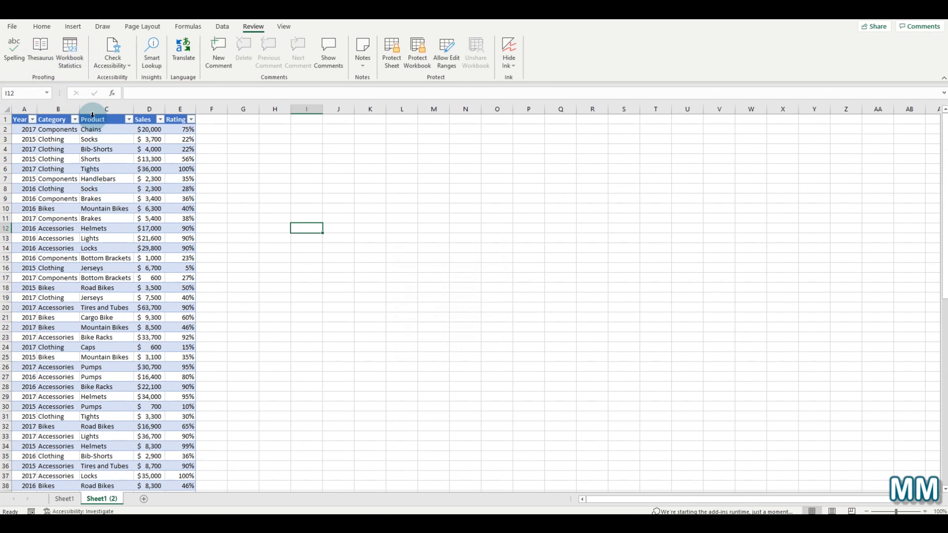
- Spell-check the sheet from C1, restarting at the top, until no errors are reported
left_click(93, 120)
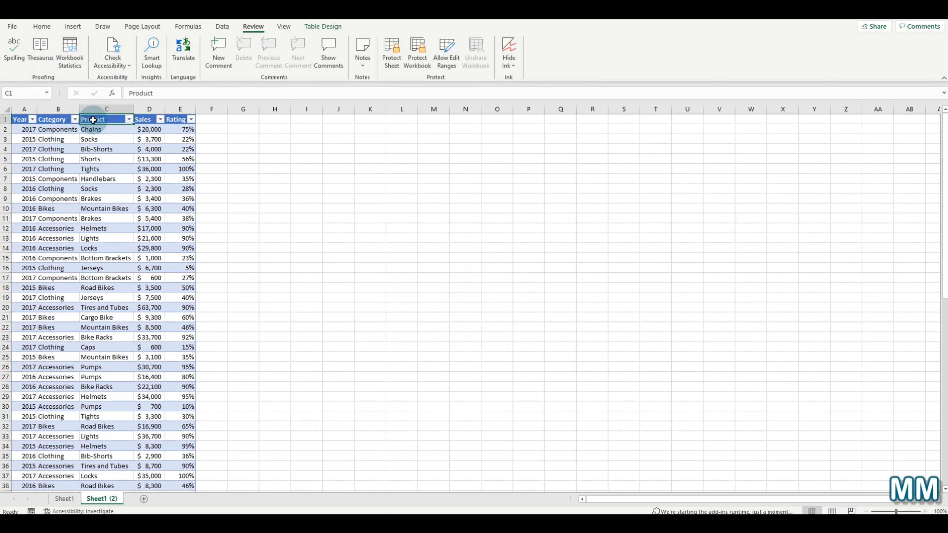
left_click(15, 50)
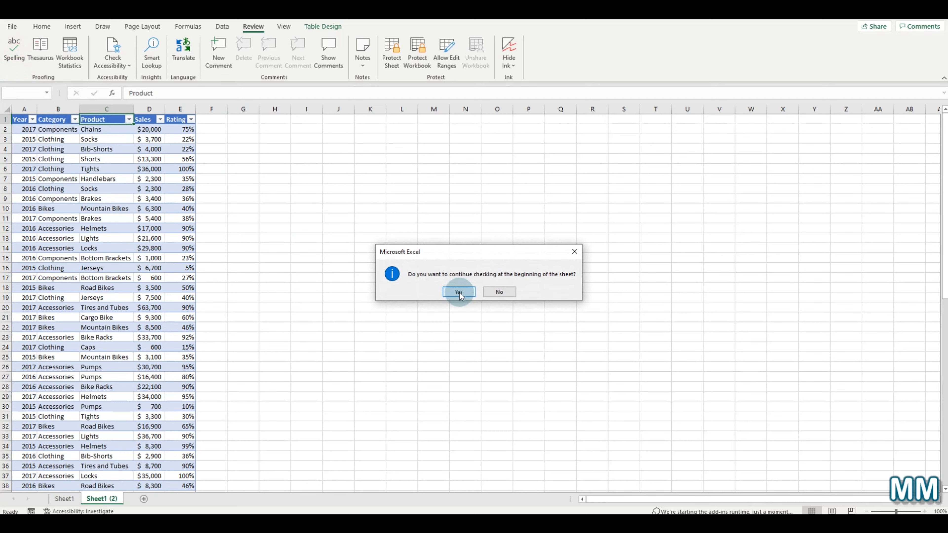
left_click(456, 289)
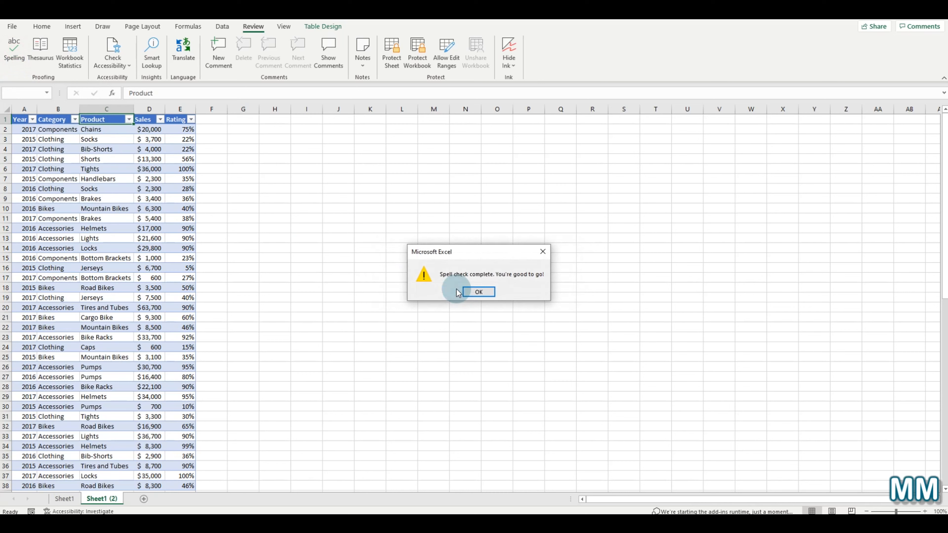
left_click(475, 289)
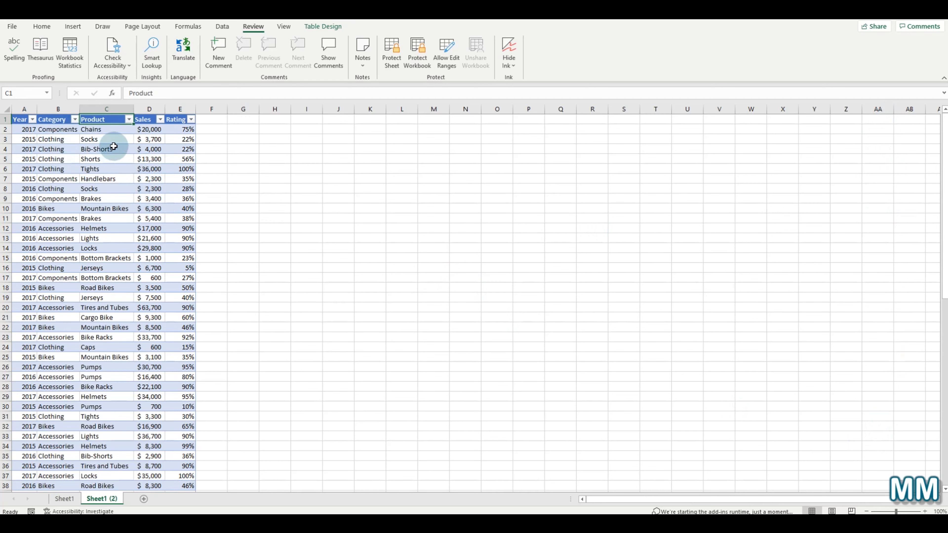
left_click(173, 120)
left_click(43, 60)
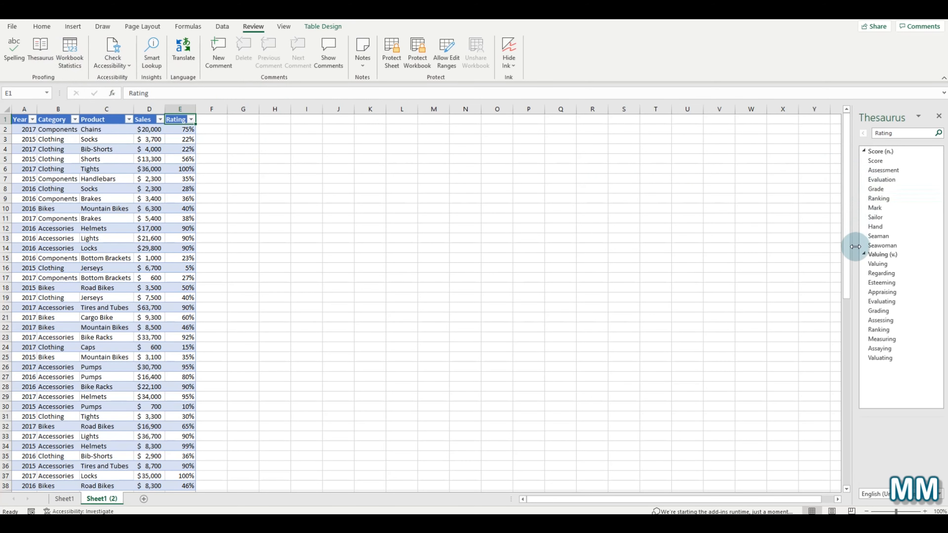
left_click_drag(855, 246, 675, 248)
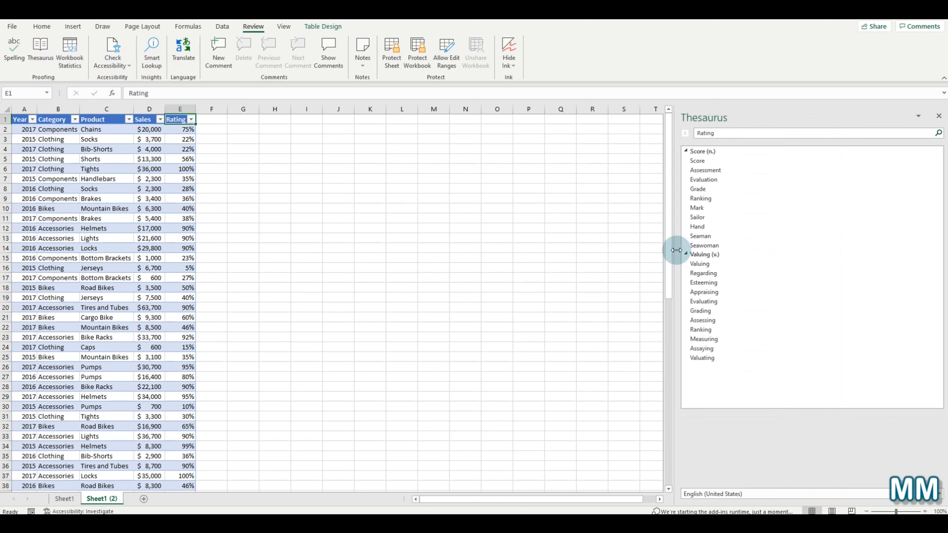
left_click(697, 161)
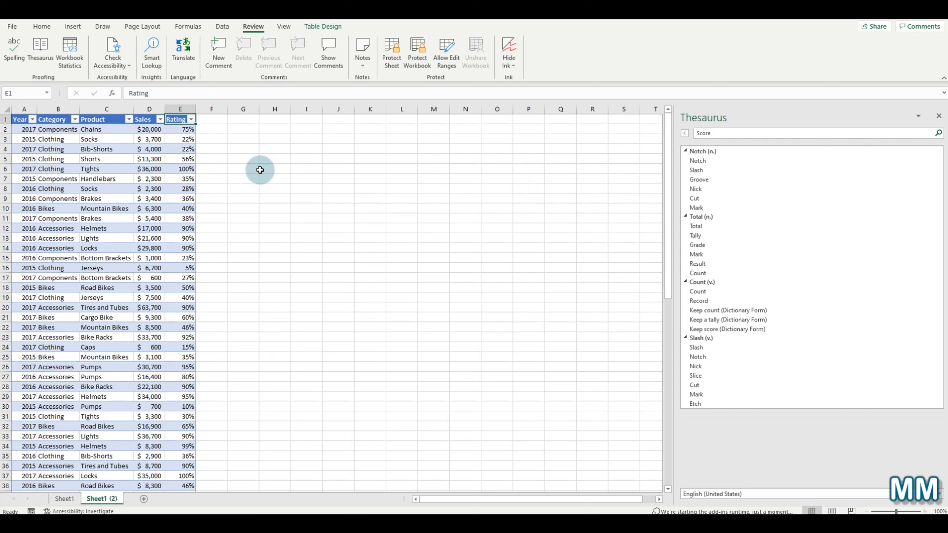
left_click(770, 135)
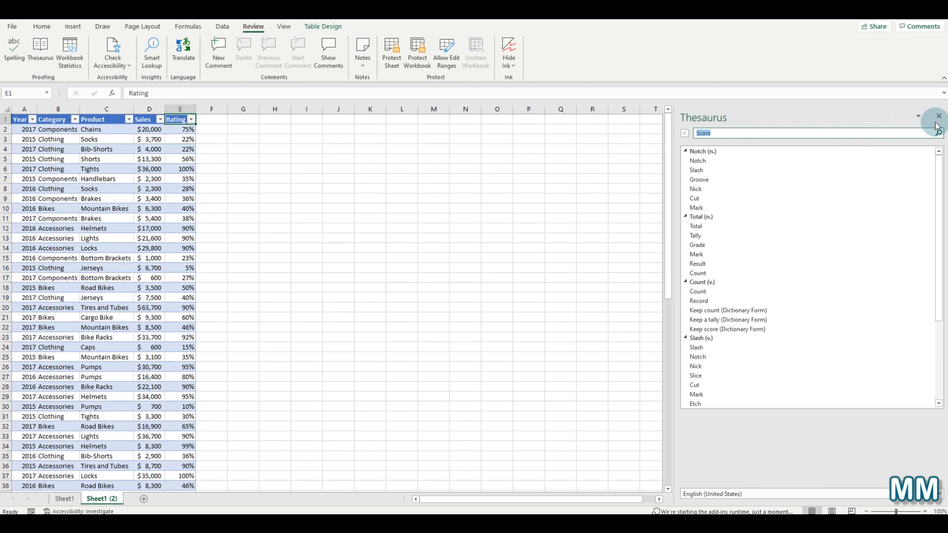
left_click(939, 116)
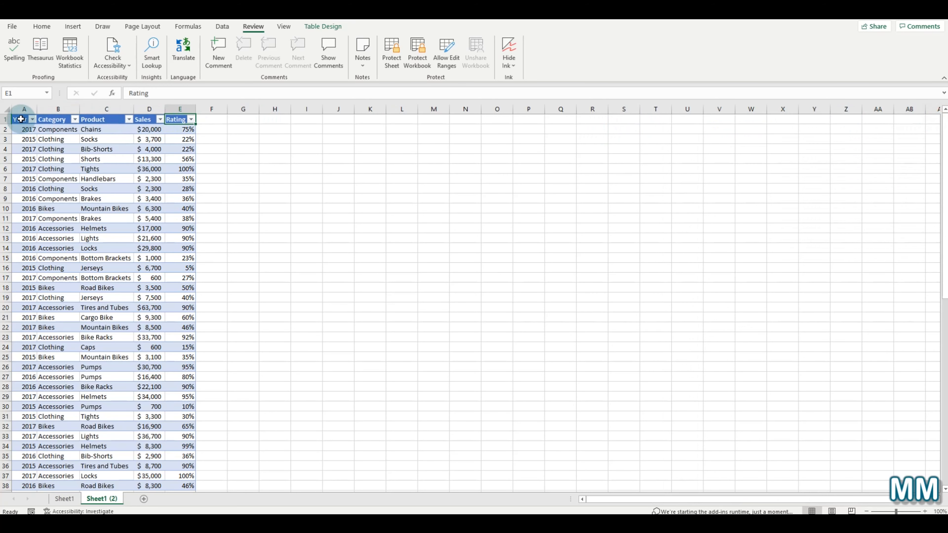
left_click(13, 120)
left_click(22, 120)
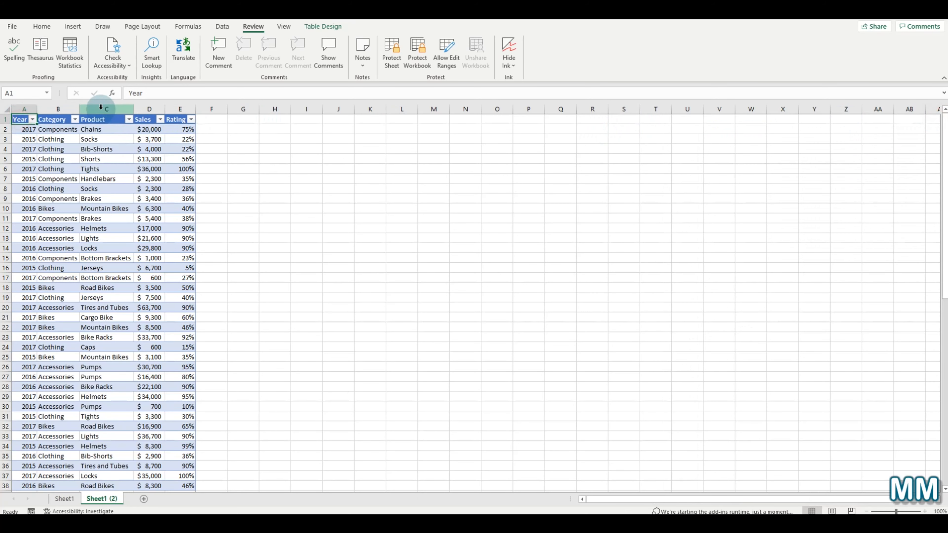
left_click(66, 64)
left_click(40, 52)
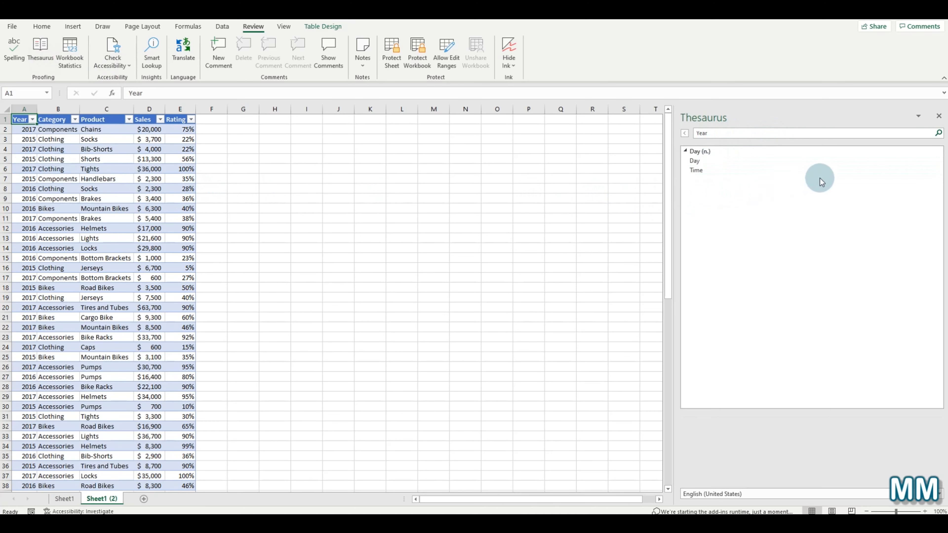
left_click(940, 117)
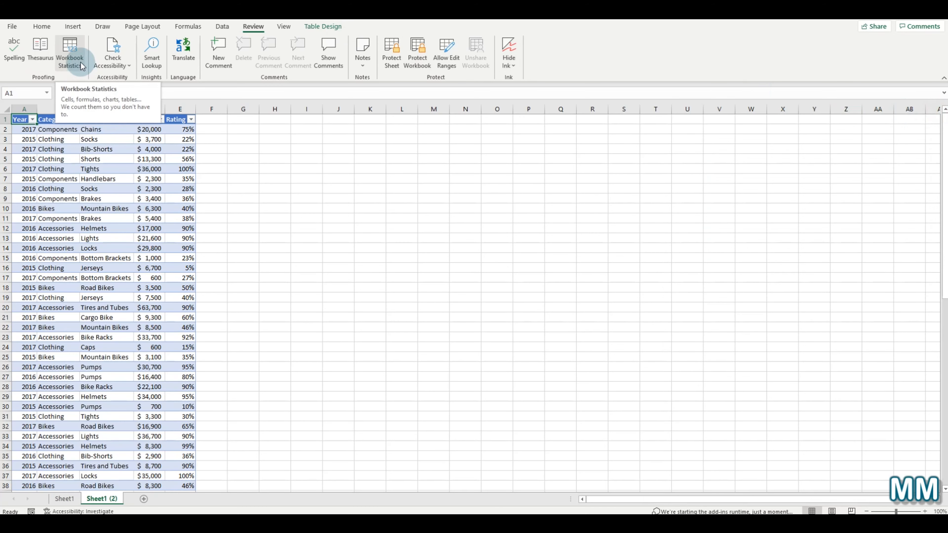
left_click(112, 50)
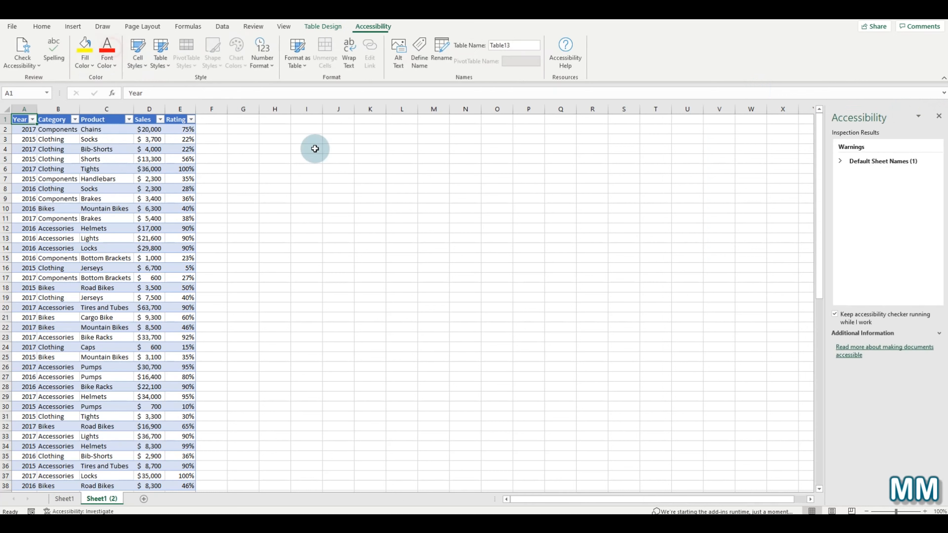
left_click(841, 163)
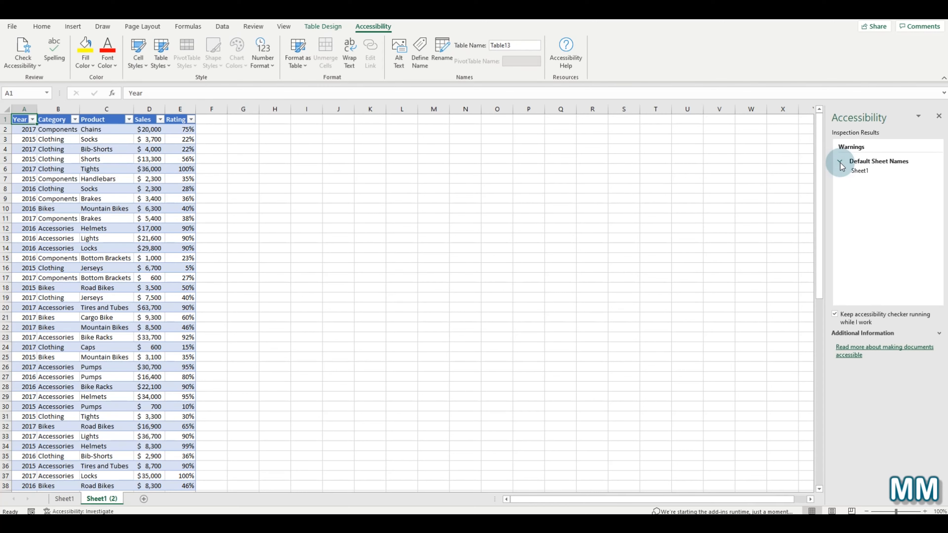
left_click(840, 162)
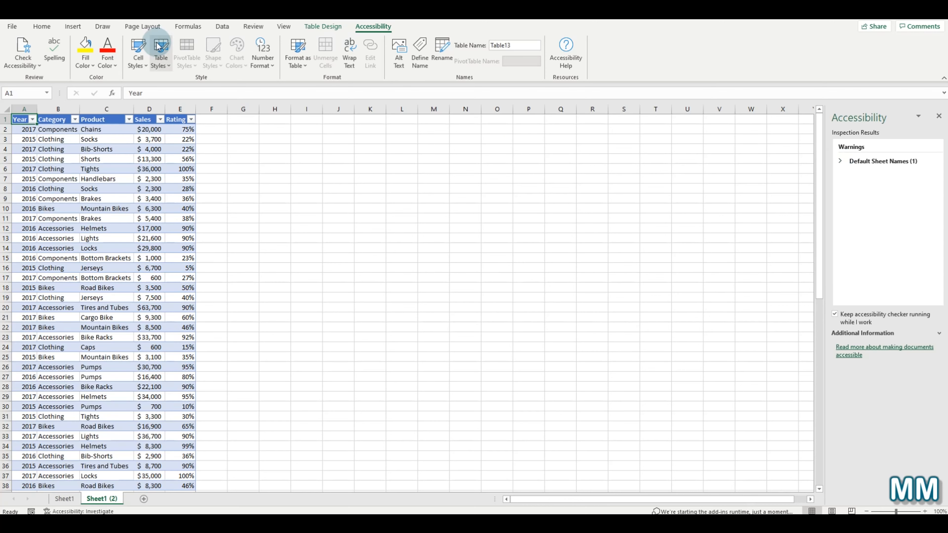
left_click(253, 26)
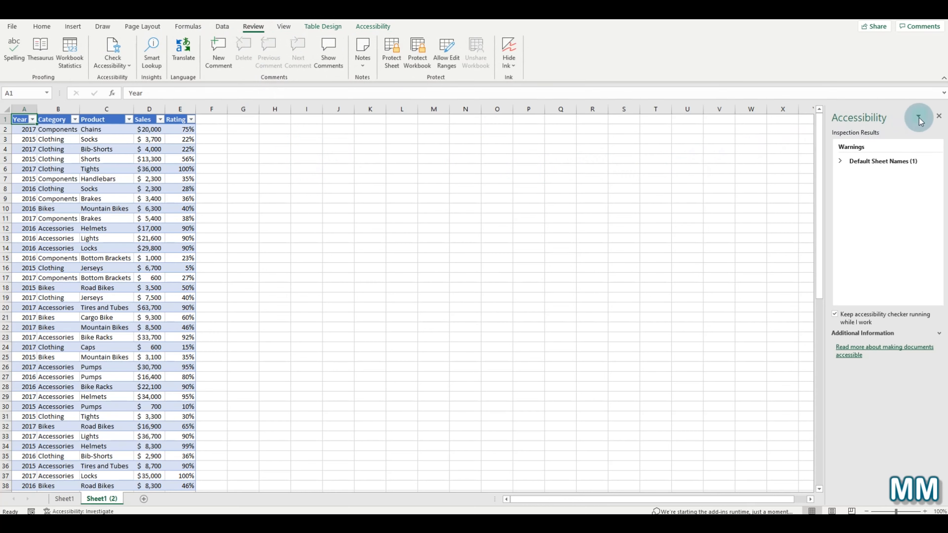
left_click(940, 117)
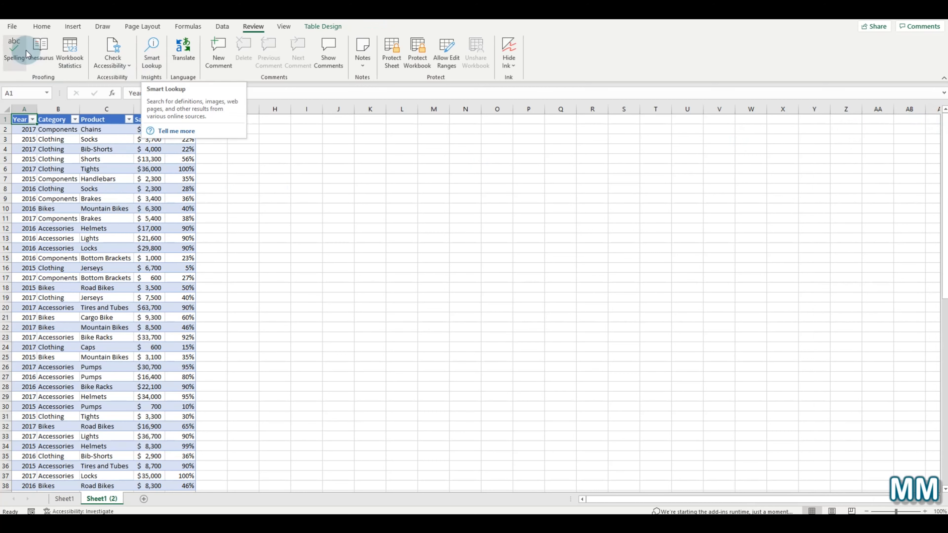
left_click(151, 54)
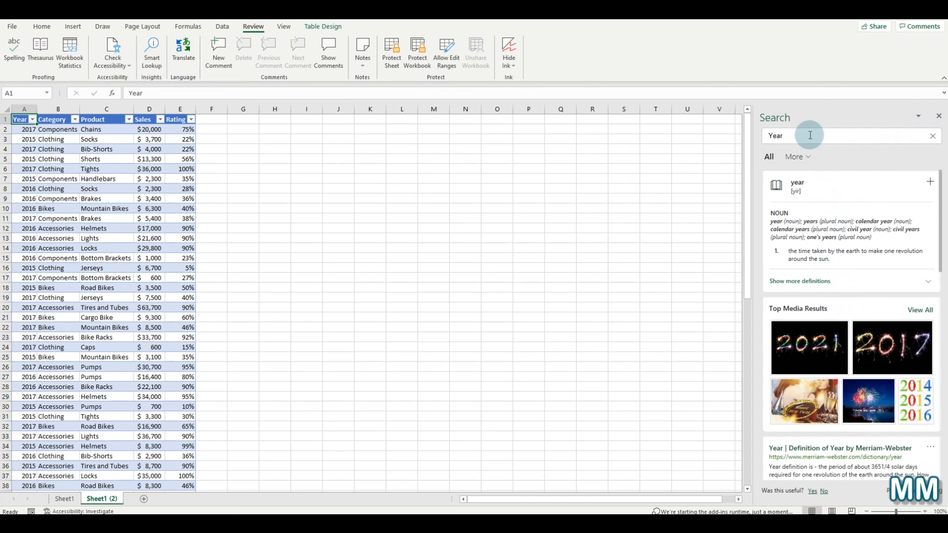
scroll(828, 218, "down", 4)
scroll(829, 218, "down", 6)
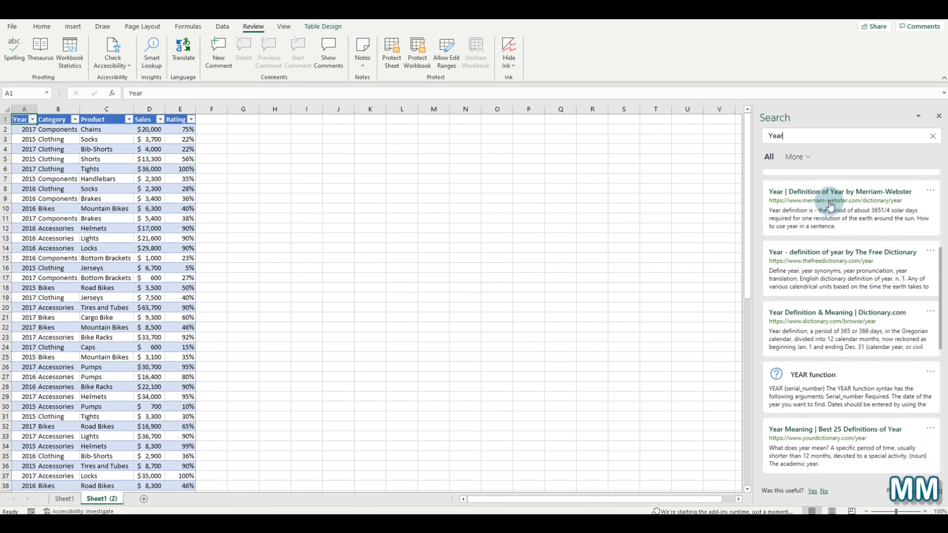
scroll(821, 227, "down", 6)
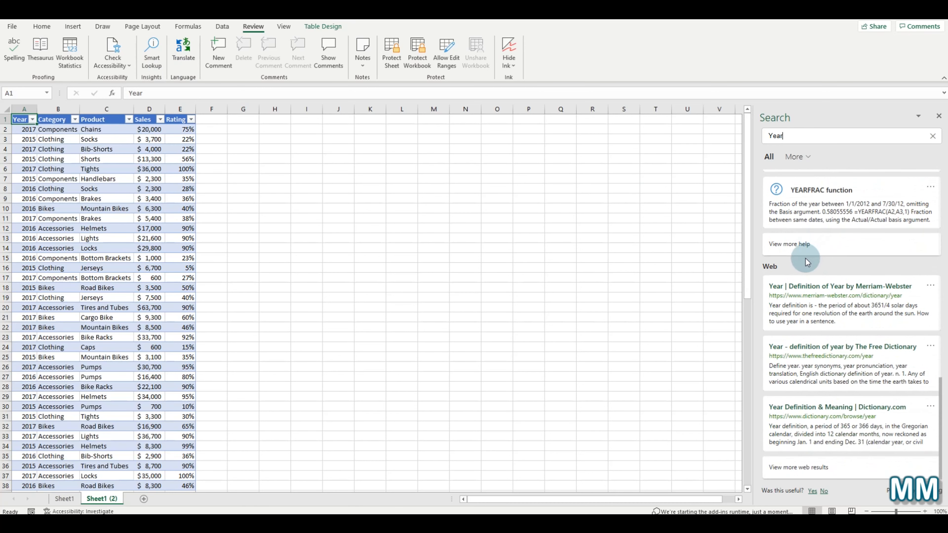
scroll(808, 257, "up", 15)
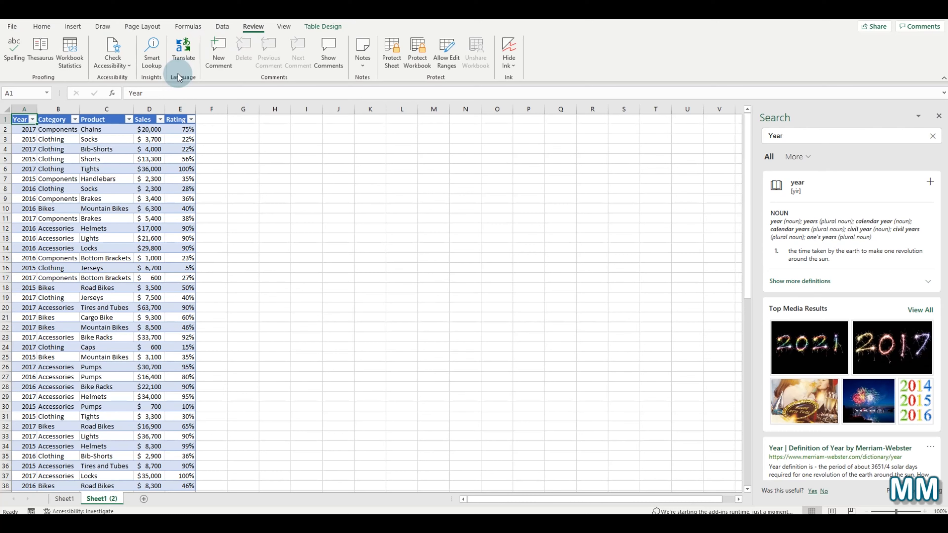
left_click(939, 116)
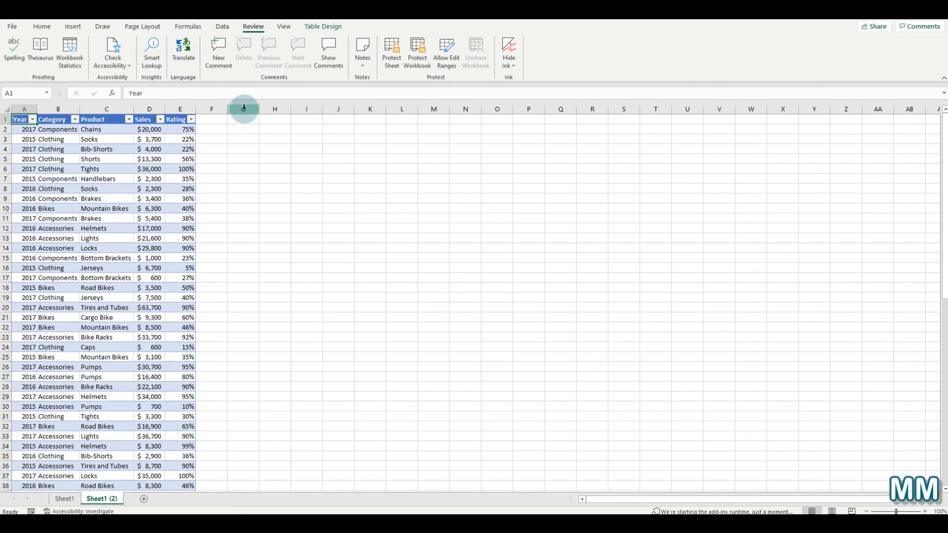
- Enter the word 'Vendite' in cell G1 and reselect it
left_click(249, 120)
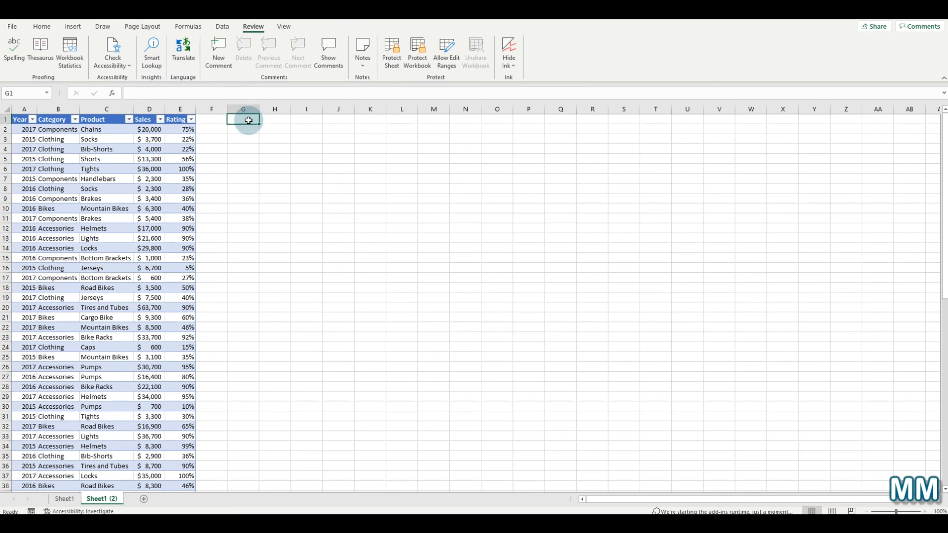
type("Ve")
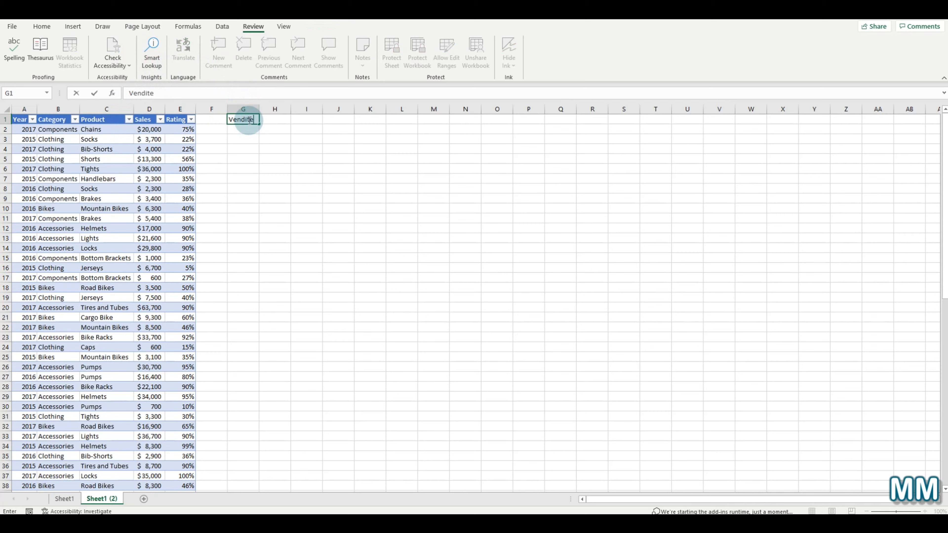
type("ndite")
left_click(328, 185)
left_click(239, 120)
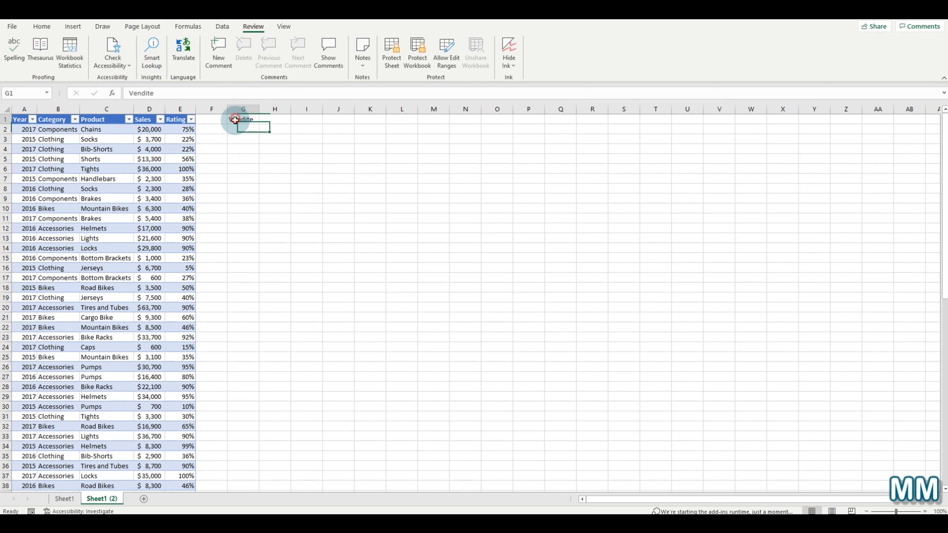
- Translate G1's 'Vendite' from Italian to English as 'Sales', then close the Translator pane
left_click(195, 65)
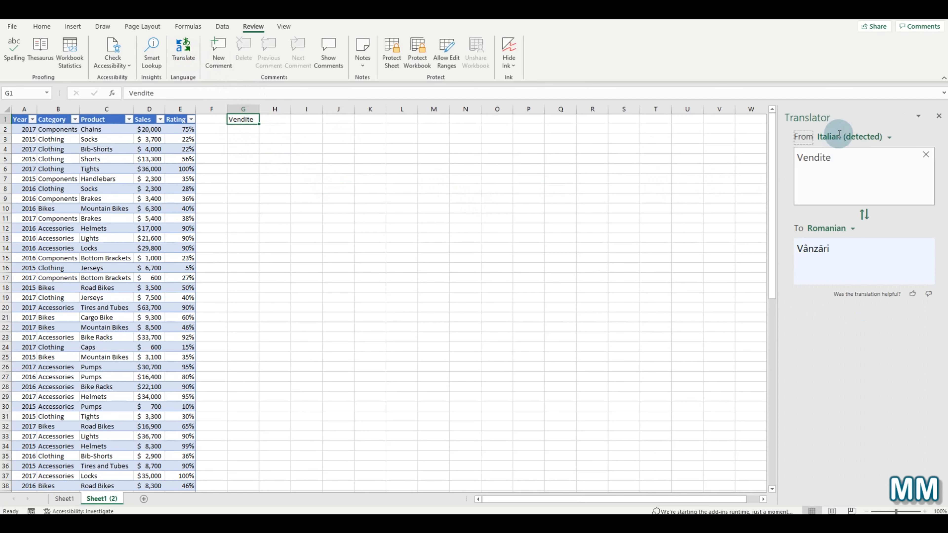
left_click(841, 227)
scroll(855, 299, "up", 15)
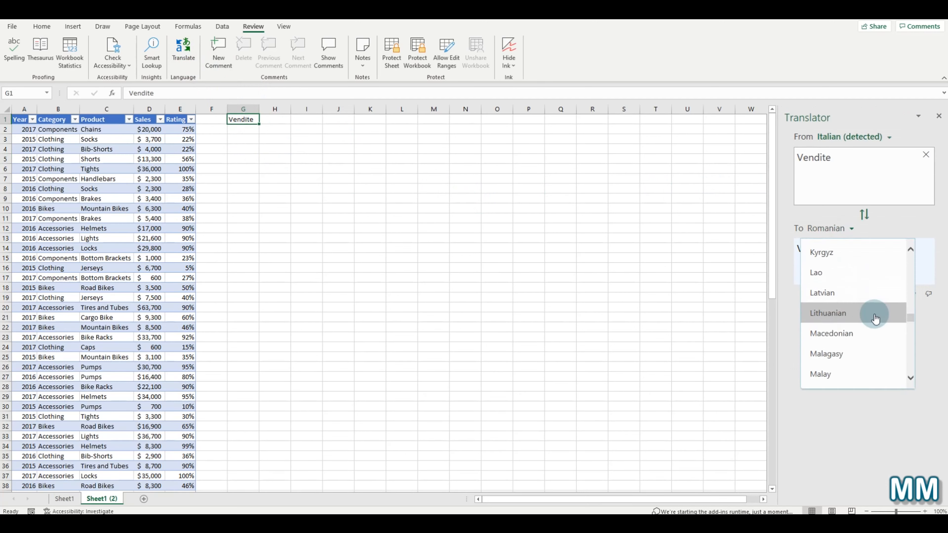
scroll(877, 319, "up", 3)
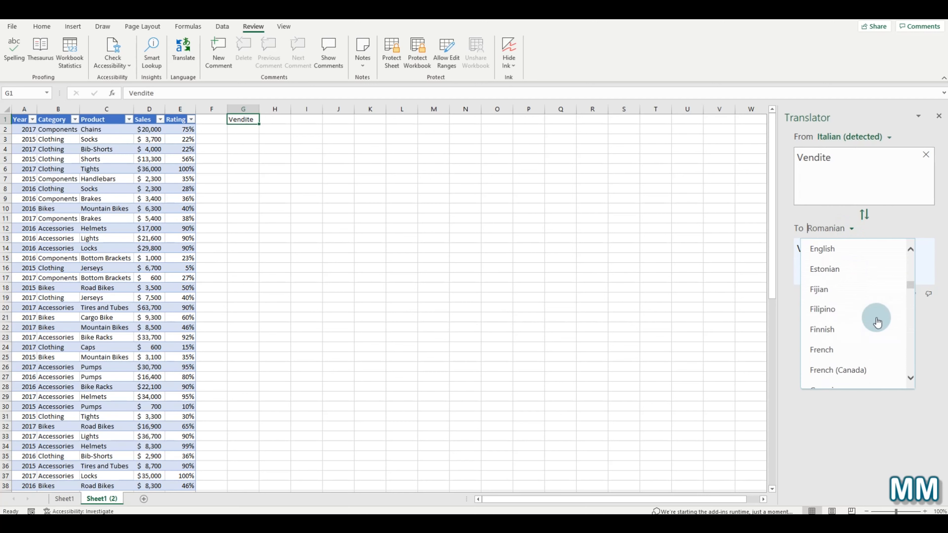
left_click(849, 248)
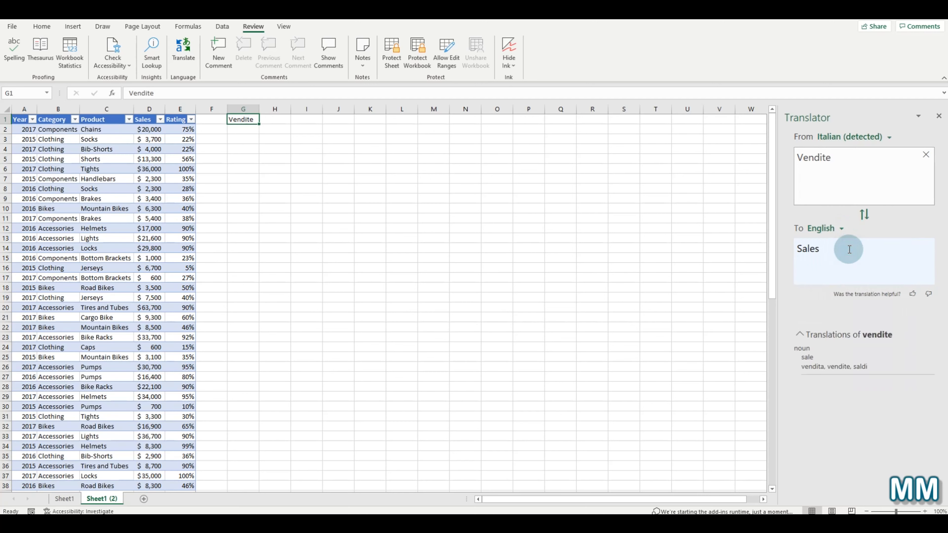
left_click_drag(850, 249, 803, 249)
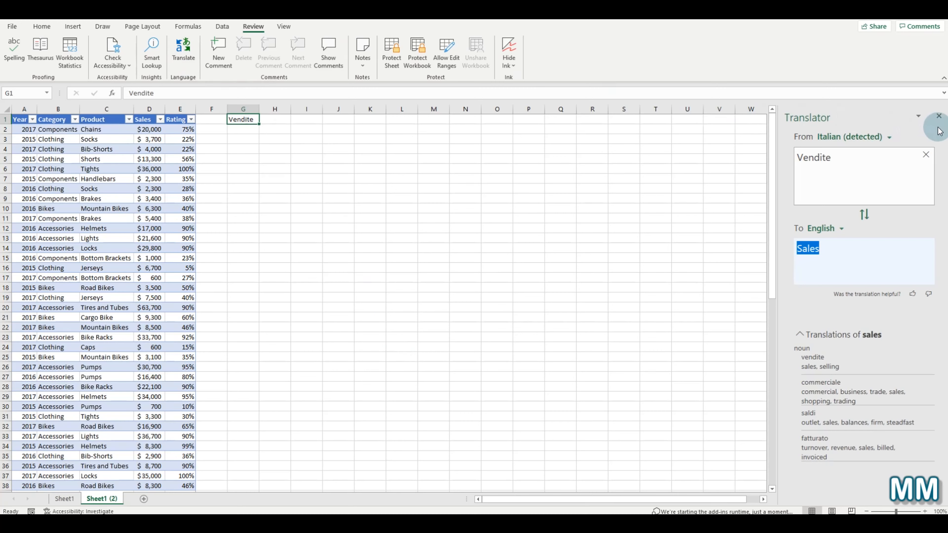
left_click(939, 116)
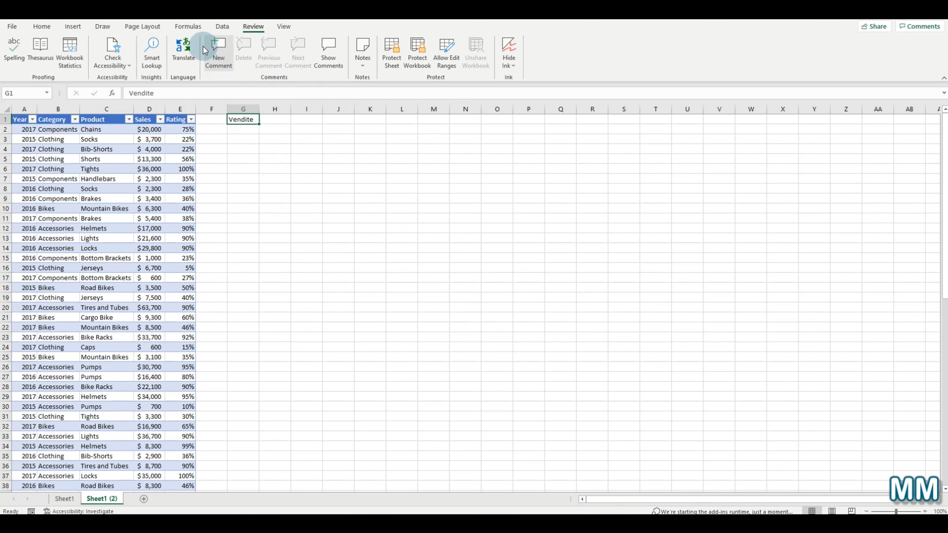
- Add a comment 'Hello' on G1 with the reply 'Hello to You too!'
left_click(217, 53)
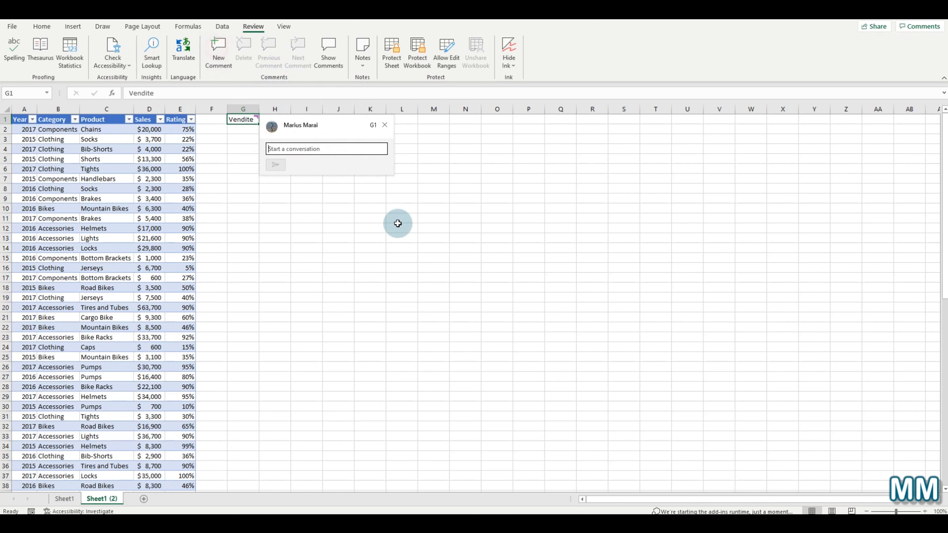
left_click(324, 146)
type("Hello")
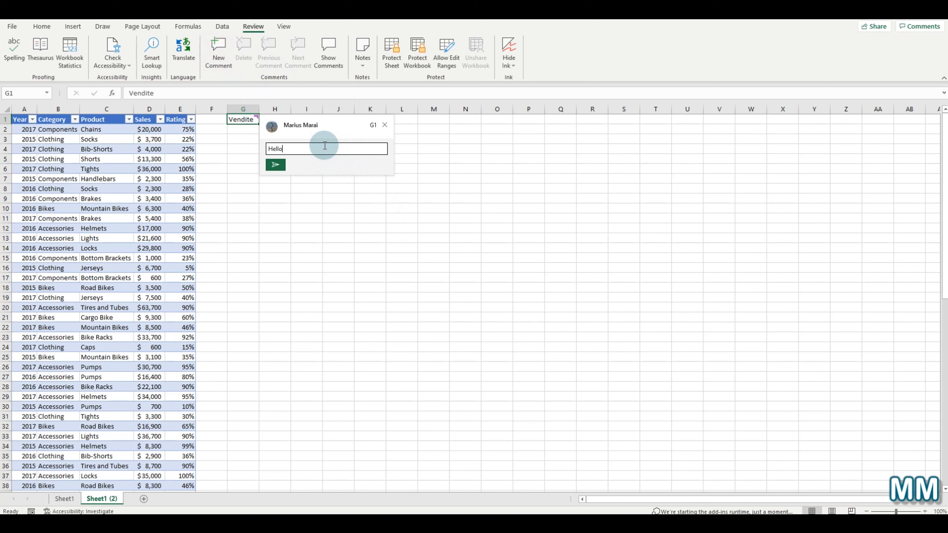
left_click(278, 165)
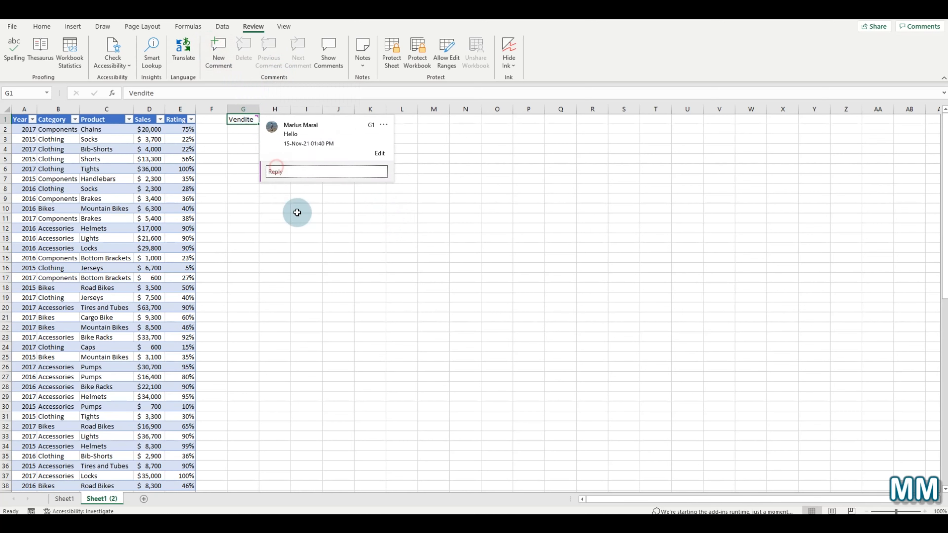
left_click(286, 170)
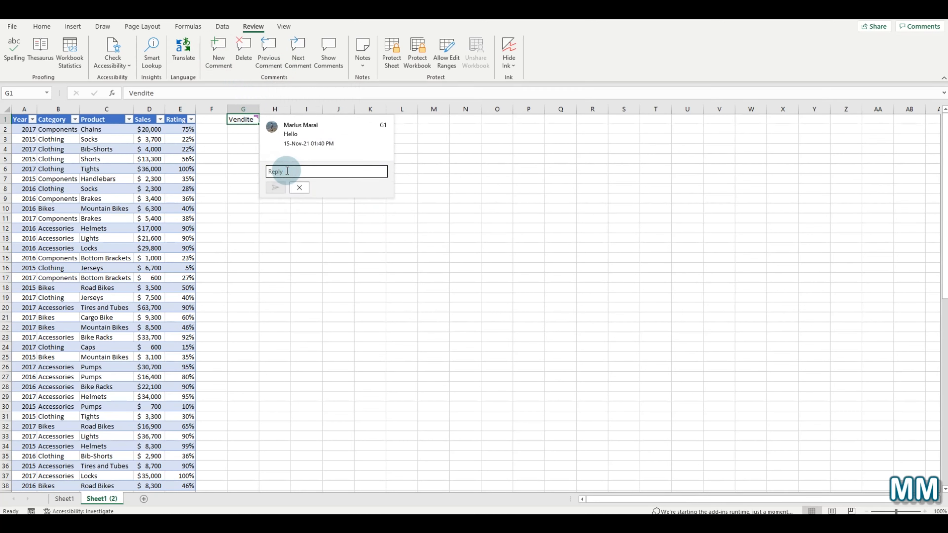
type("Hello to You too!")
left_click(274, 188)
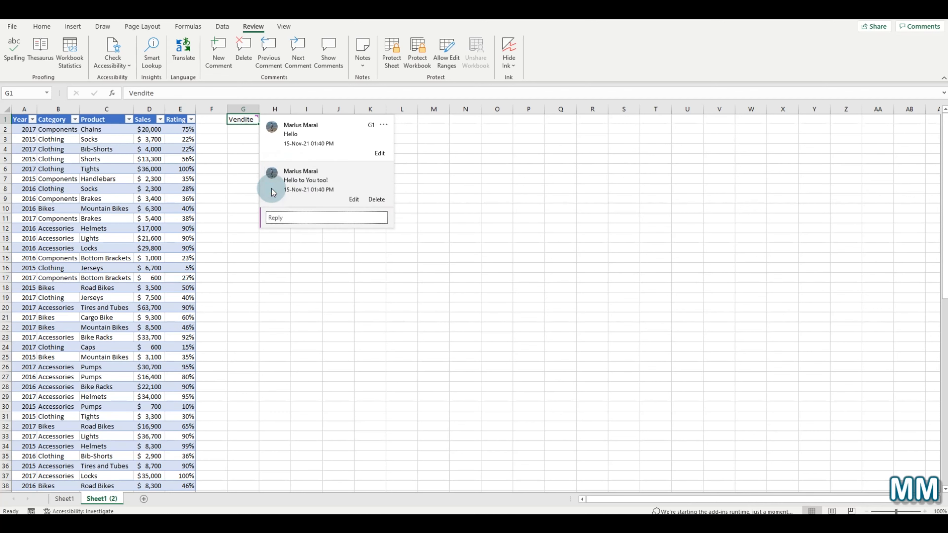
- Step through the sheet's comments from G1 with Previous and Next Comment
left_click(461, 208)
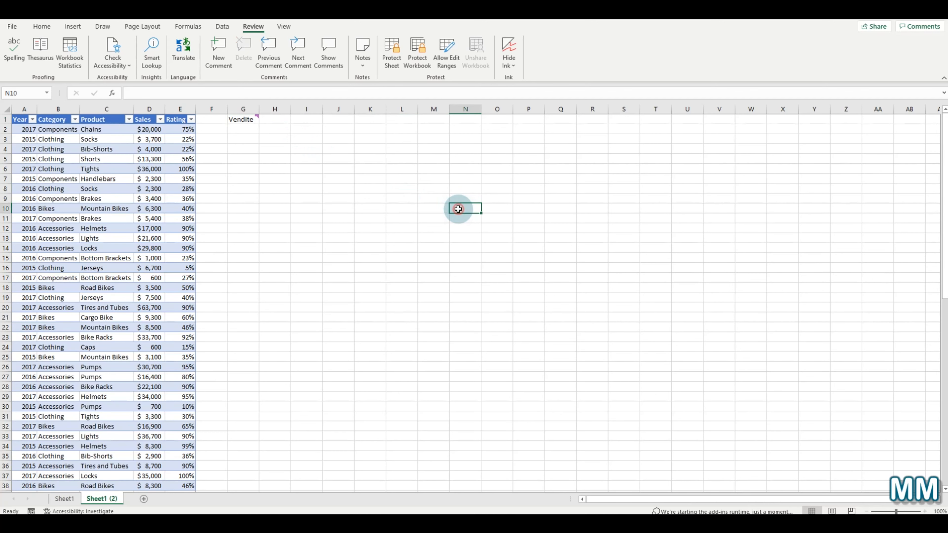
left_click(243, 125)
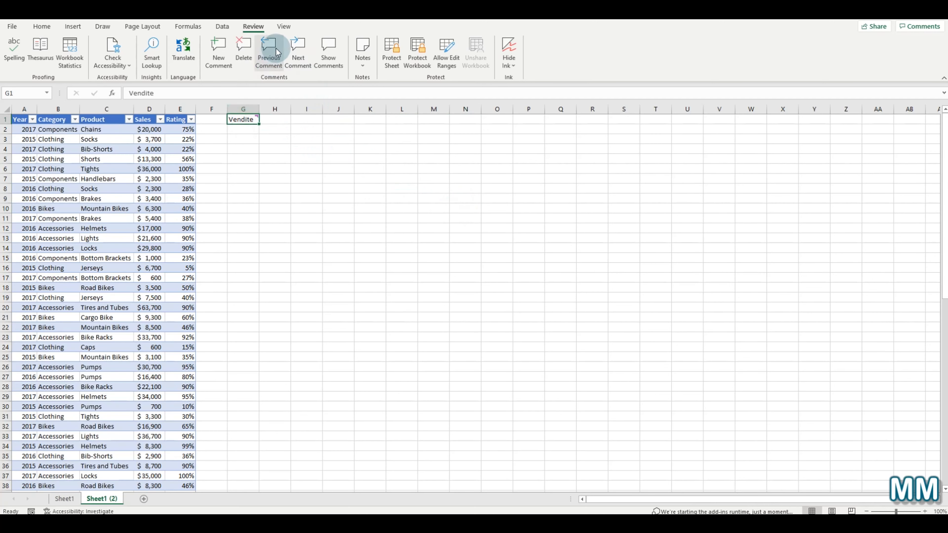
left_click(269, 49)
left_click(297, 56)
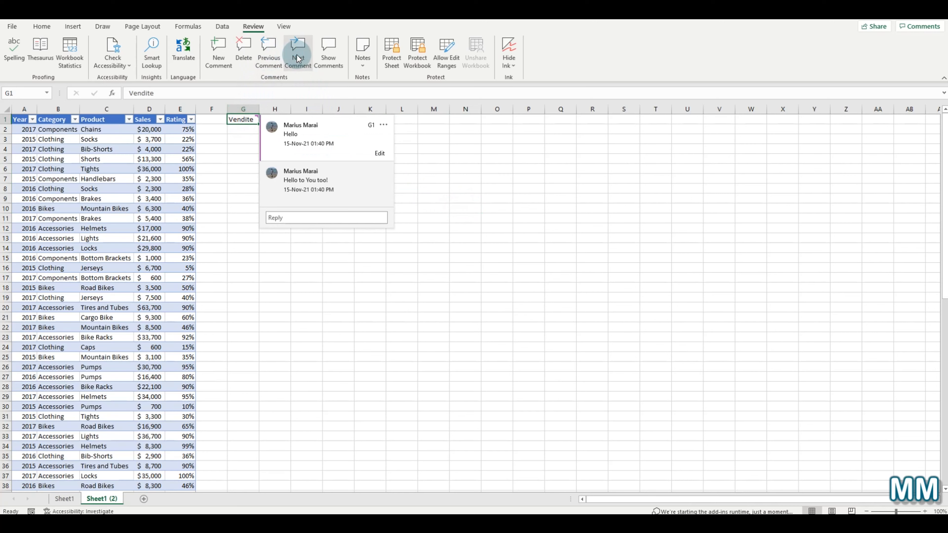
left_click(269, 55)
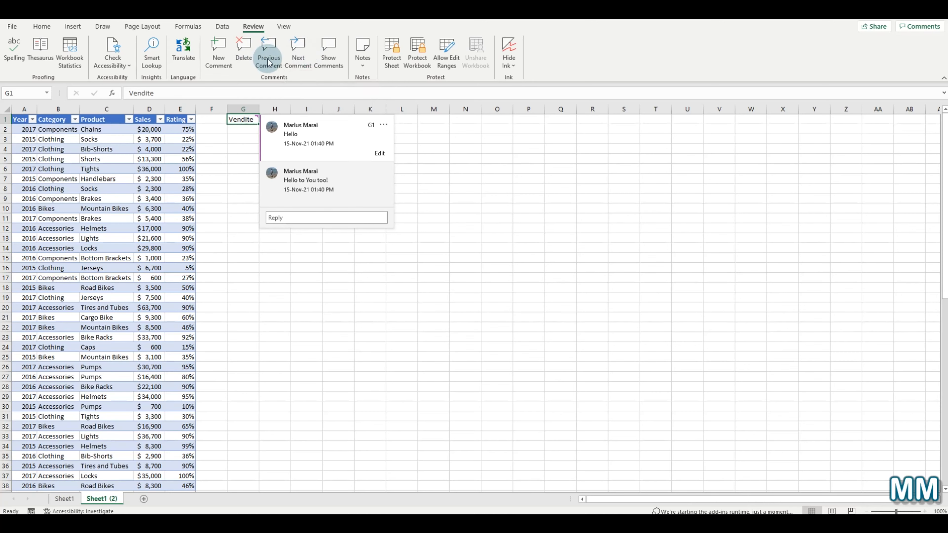
- Show the Comments pane, delete the G1 comment thread, and select cell I12
left_click(329, 62)
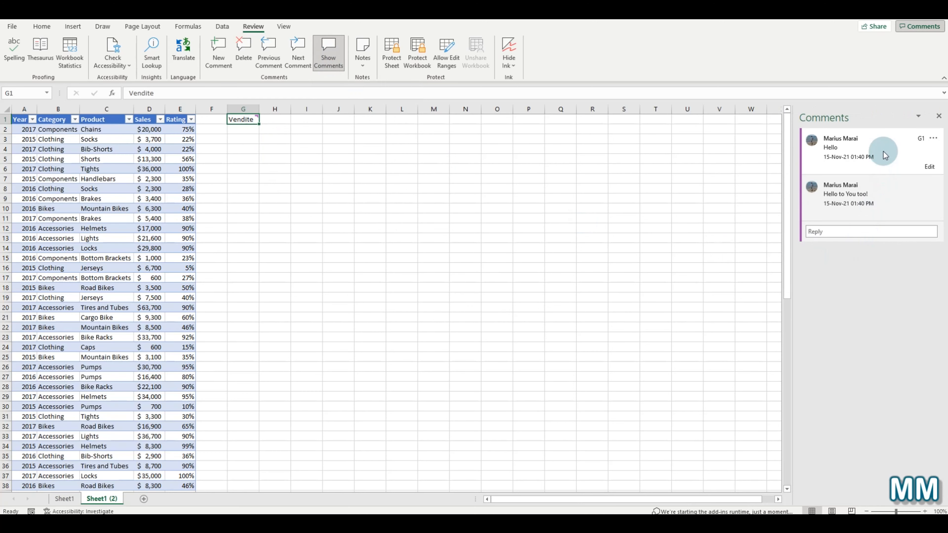
mouse_move(879, 185)
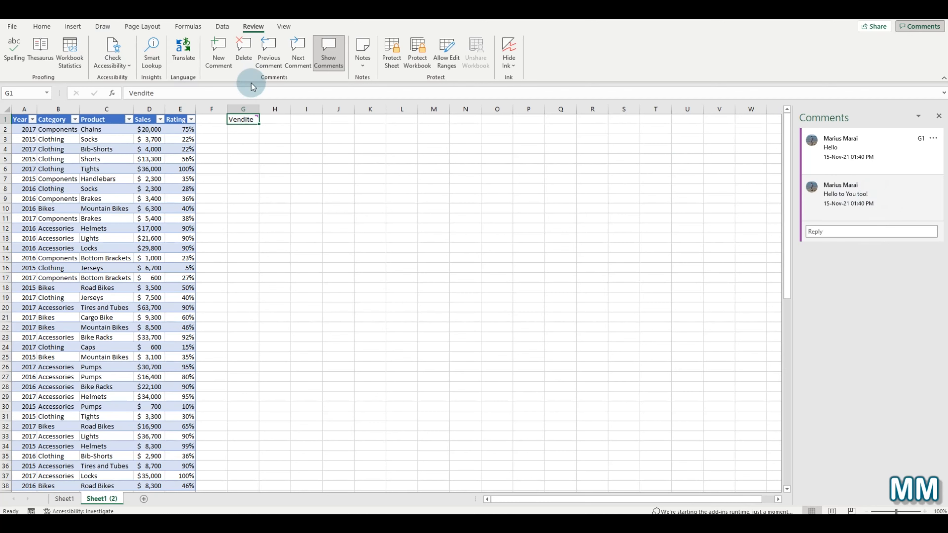
left_click(246, 64)
left_click(307, 229)
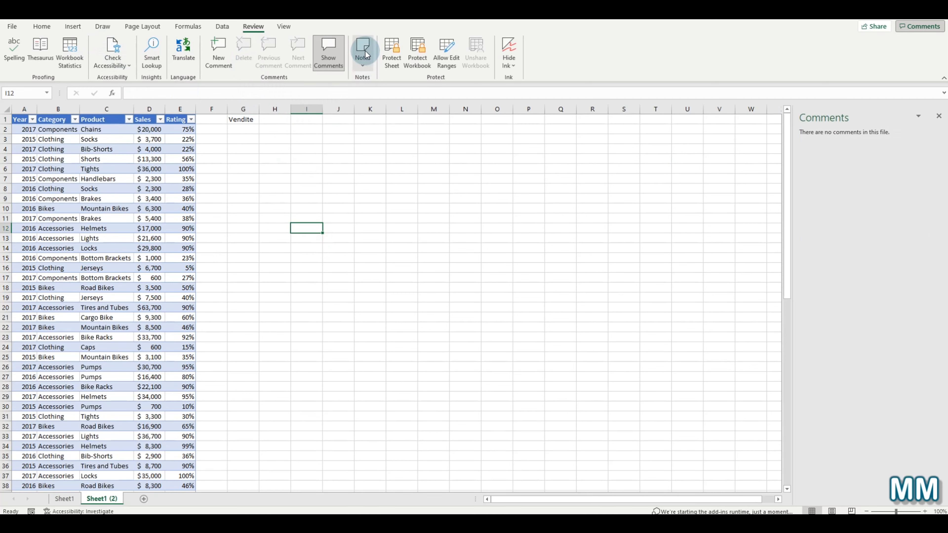
left_click(240, 119)
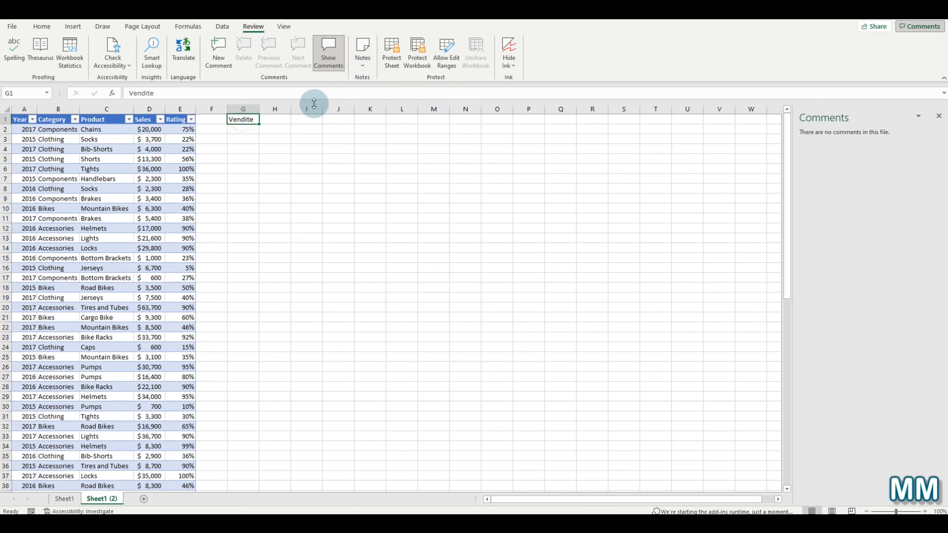
left_click(364, 53)
left_click(399, 79)
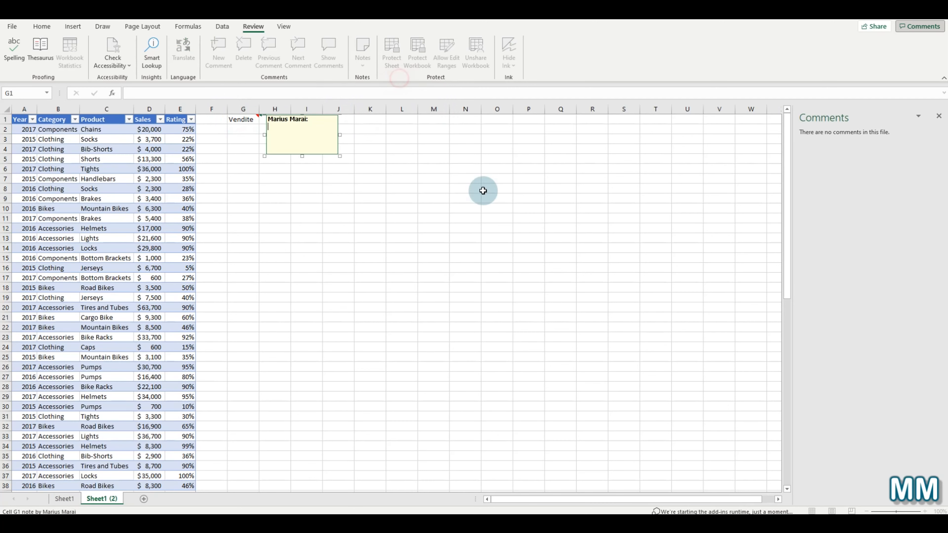
left_click_drag(340, 156, 482, 264)
left_click_drag(338, 125, 235, 113)
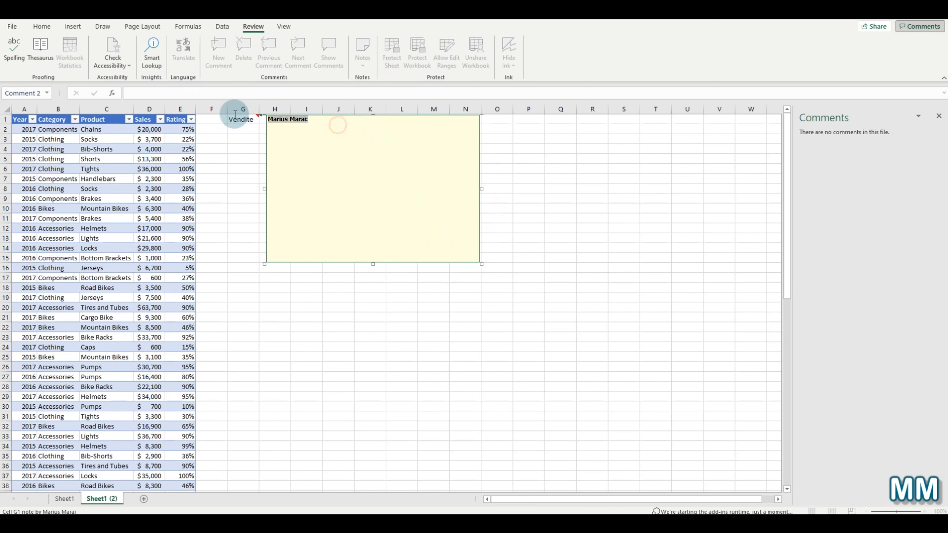
key("Delete")
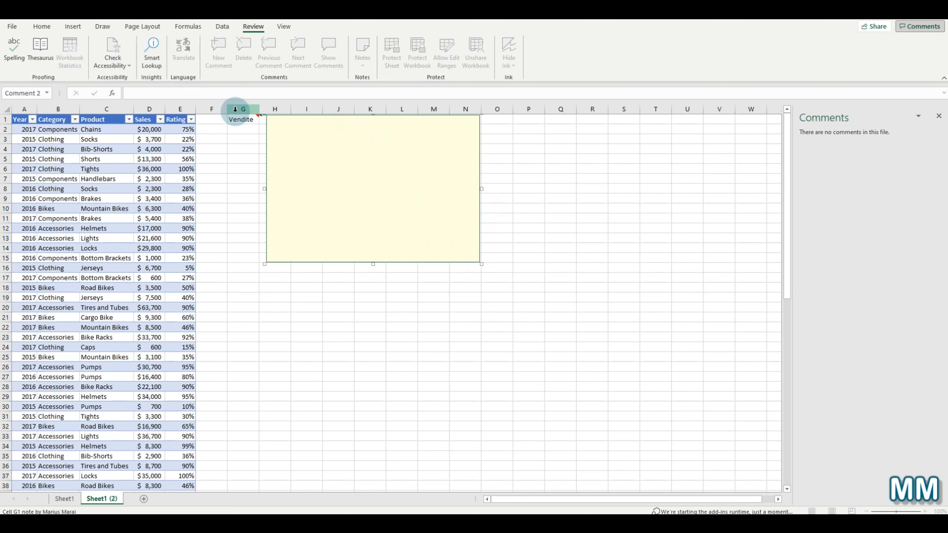
left_click_drag(481, 264, 543, 268)
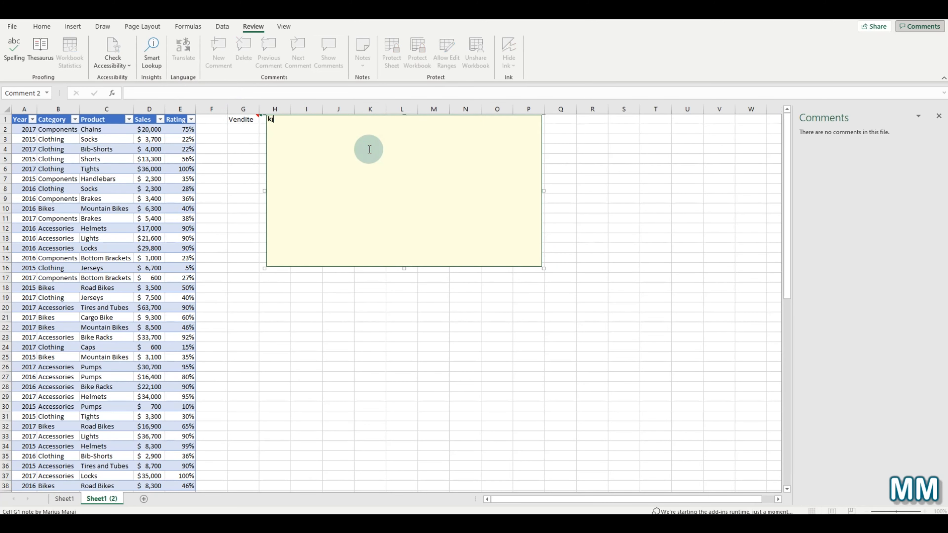
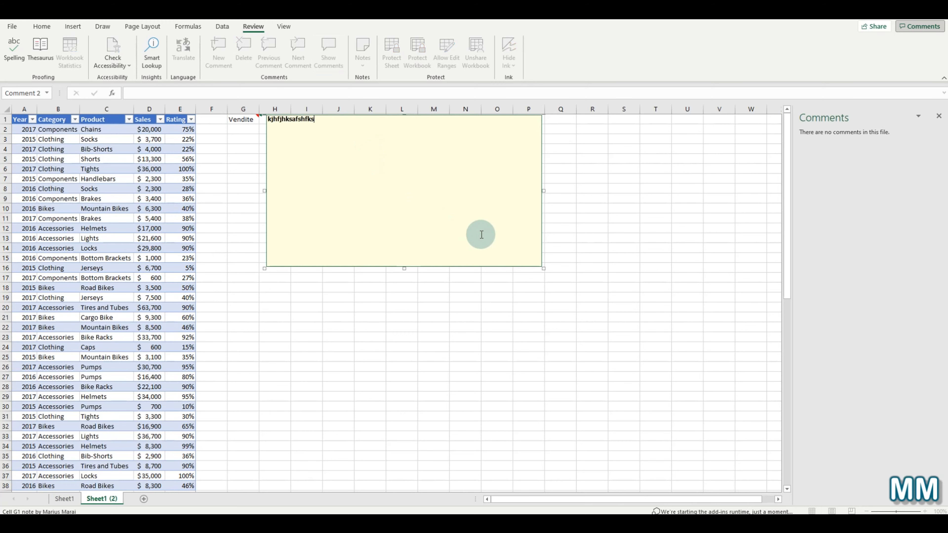
left_click(592, 222)
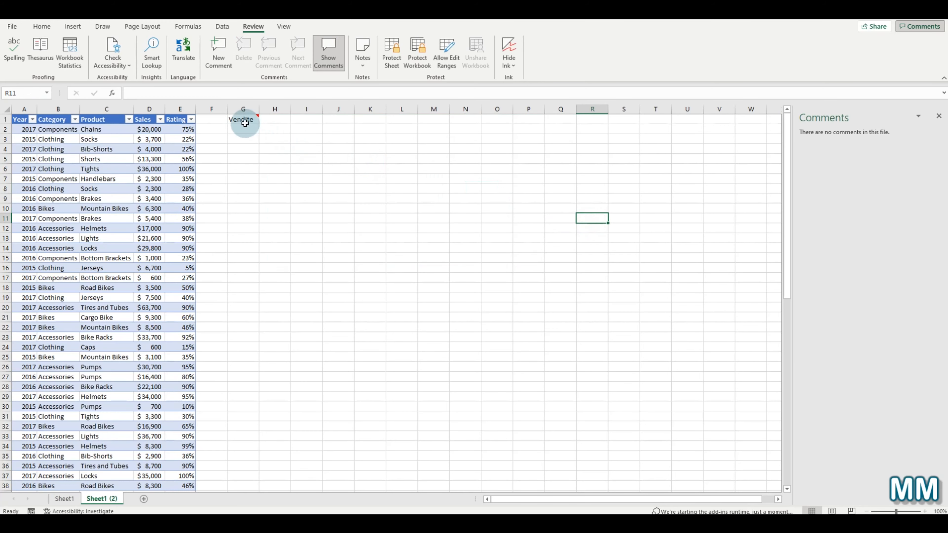
mouse_move(244, 119)
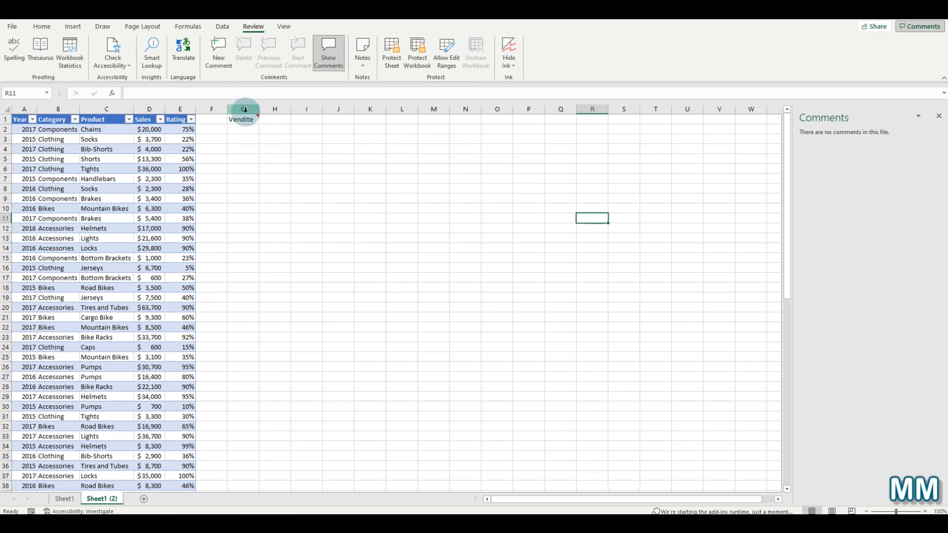
left_click(241, 119)
right_click(241, 119)
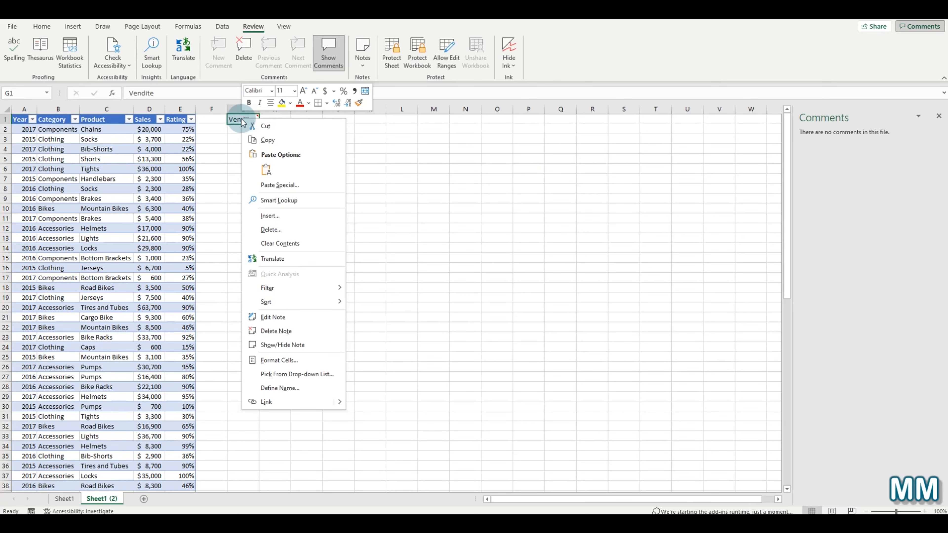
left_click(301, 330)
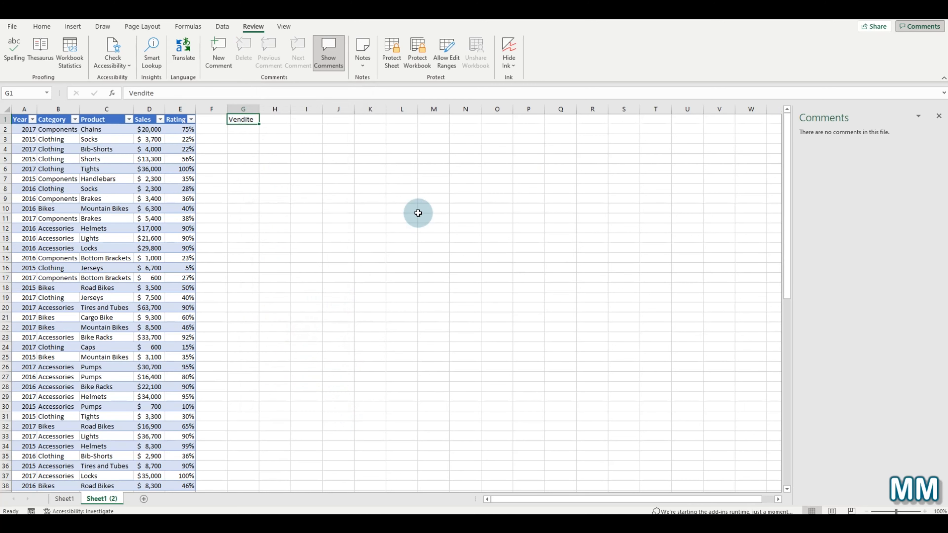
- In Protect Sheet, allow formatting cells, columns and rows and inserting rows and columns
left_click(422, 209)
left_click(391, 52)
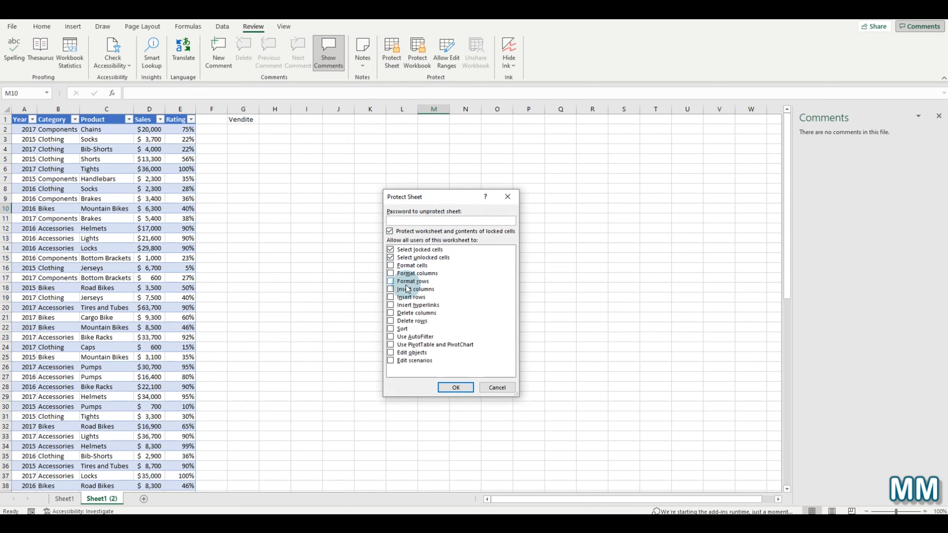
left_click(391, 265)
left_click(390, 274)
left_click(390, 281)
left_click(390, 297)
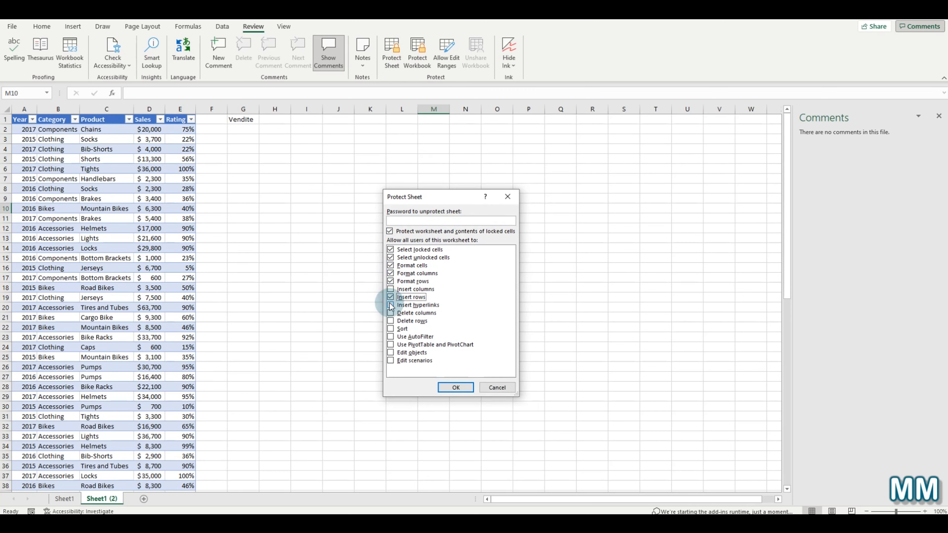
left_click(391, 289)
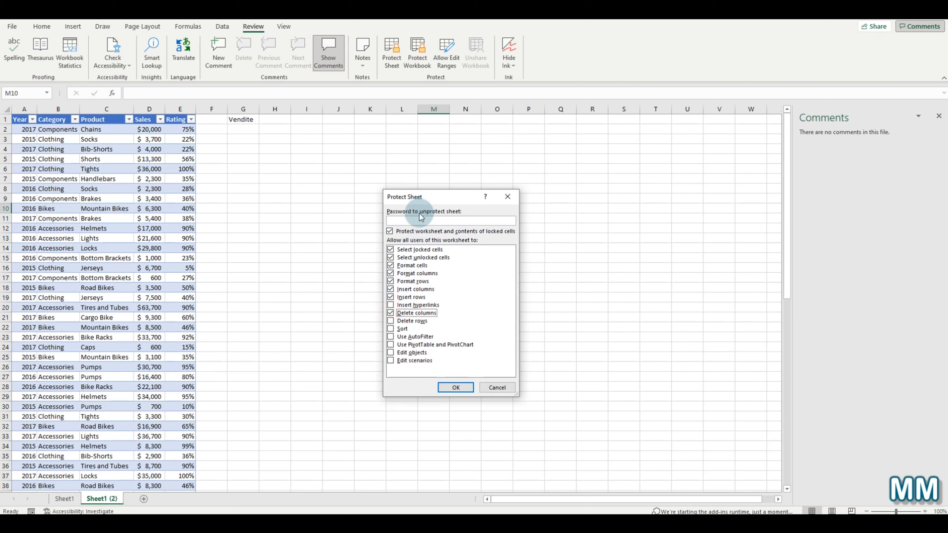
left_click(416, 220)
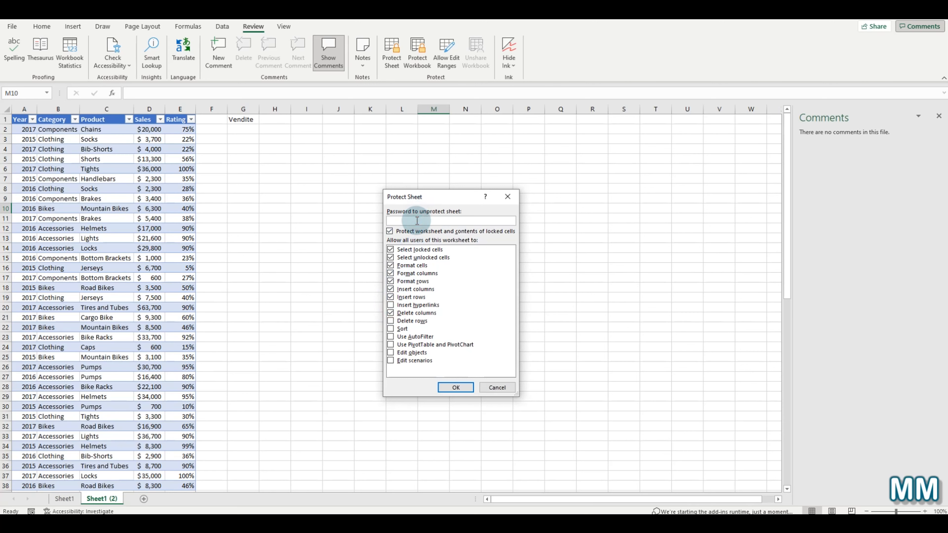
- Also allow inserting hyperlinks, deleting rows and sorting, then cancel without protecting the sheet
left_click(390, 305)
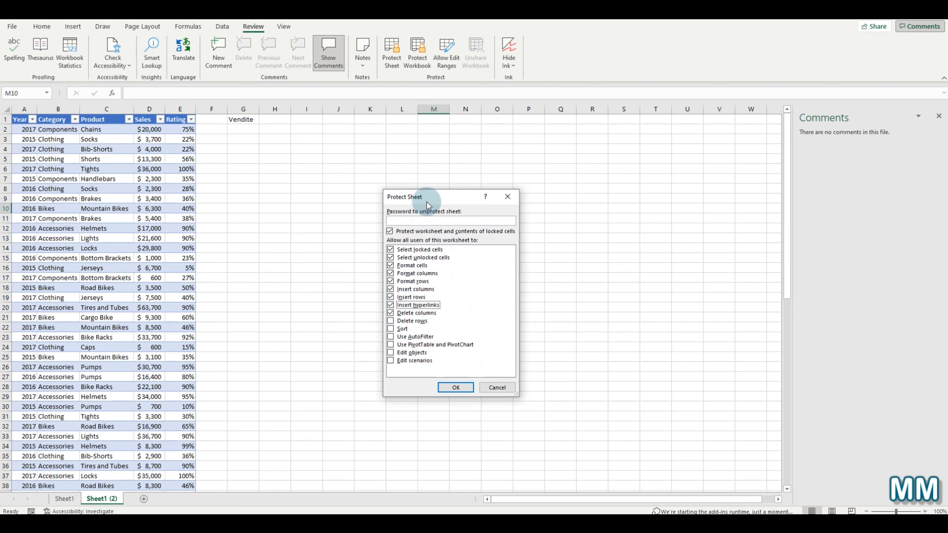
left_click(390, 320)
left_click(390, 329)
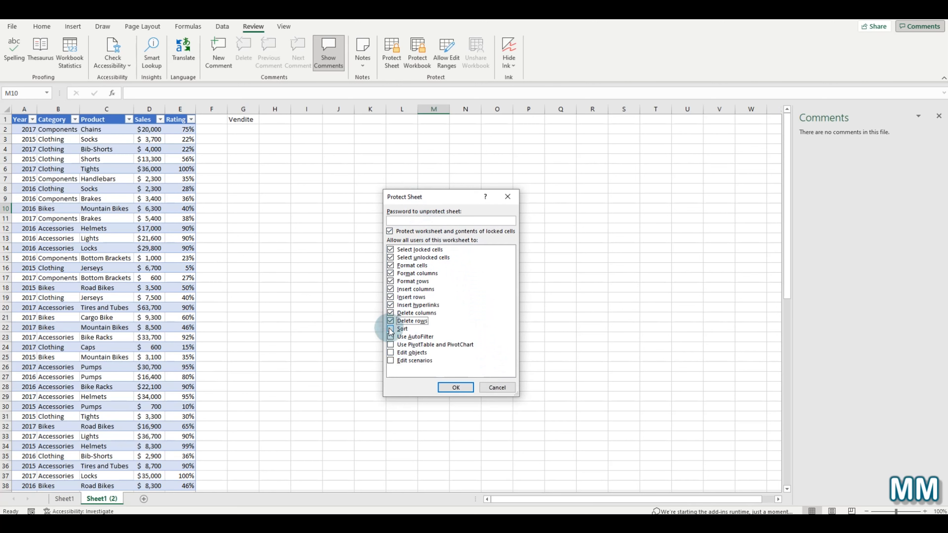
left_click(427, 220)
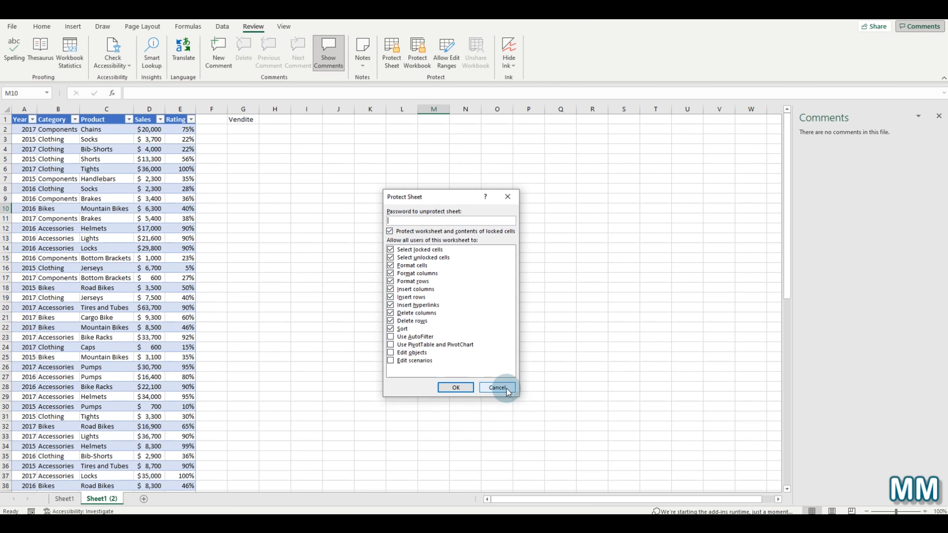
left_click(497, 387)
left_click(417, 52)
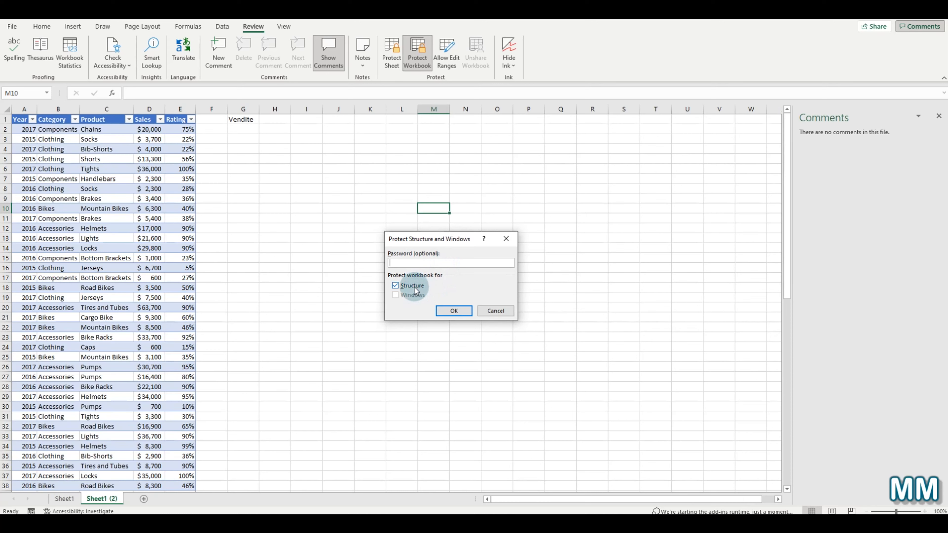
- Close the Protect Structure and Windows dialog without applying any protection
left_click(513, 240)
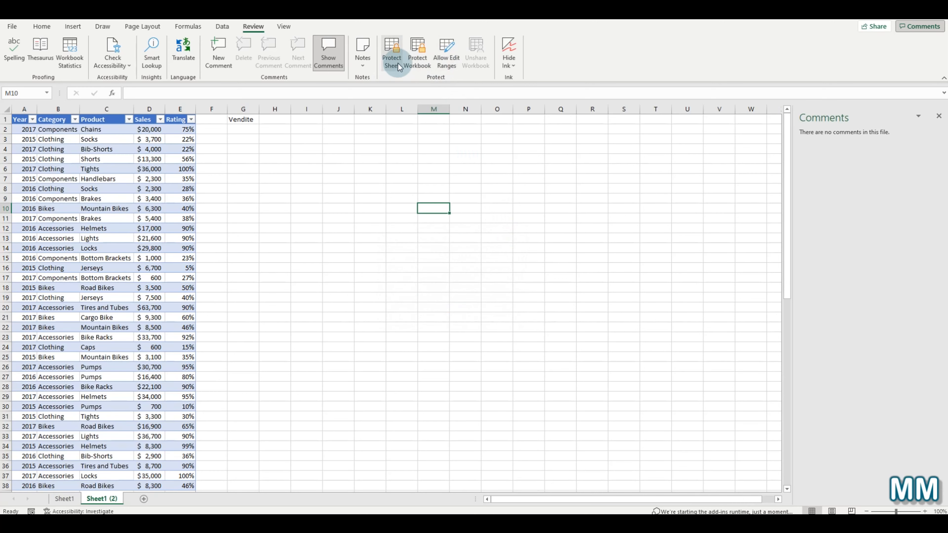
- Bring up the Allow Edit Ranges list and briefly view the Protect Sheet settings
left_click(444, 56)
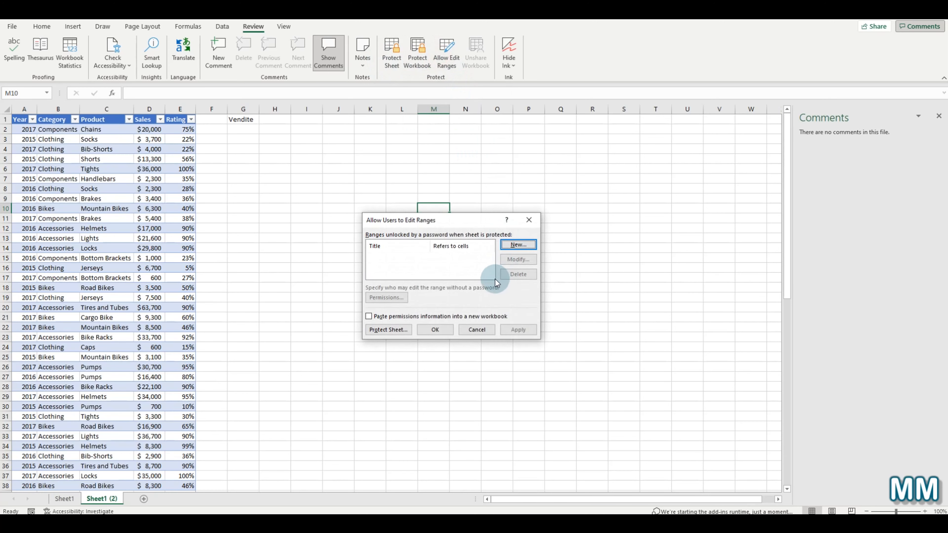
left_click(388, 329)
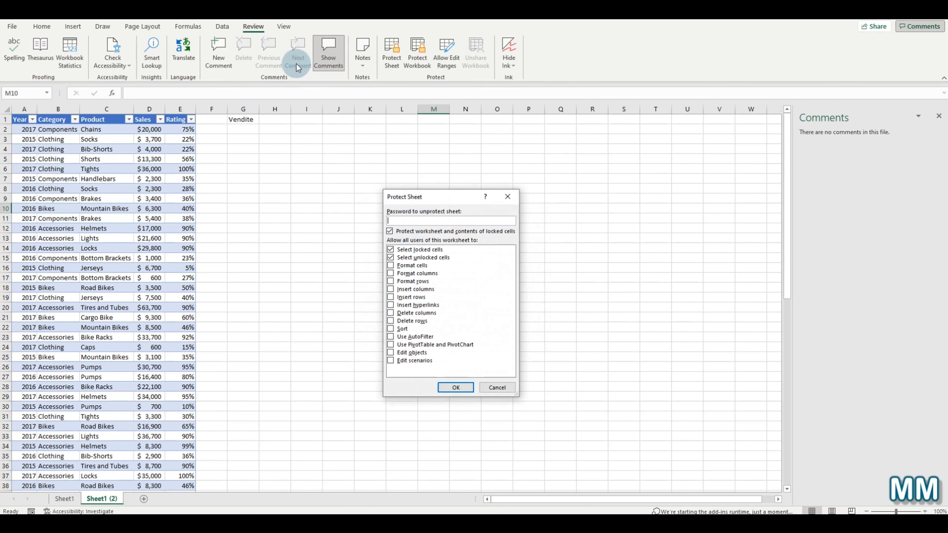
left_click(516, 199)
left_click(446, 56)
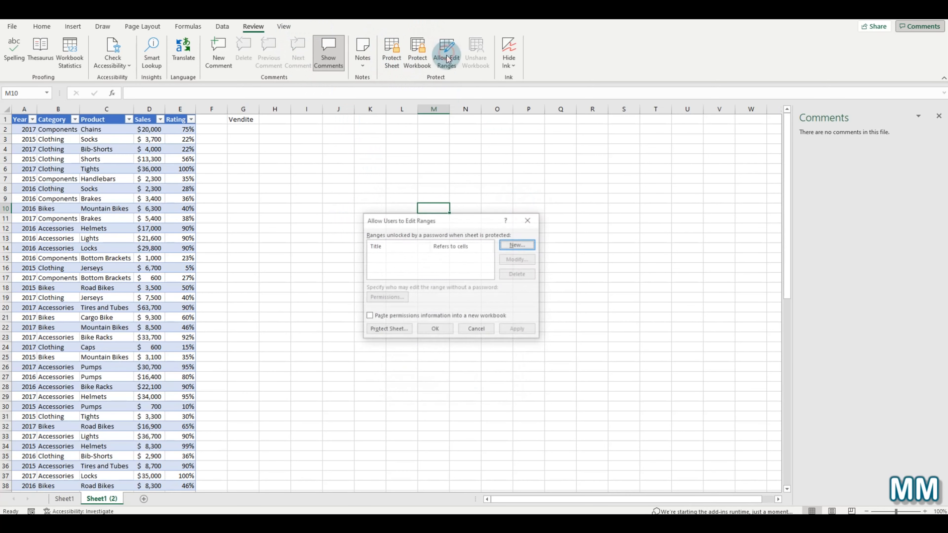
- Start a new Range1 for M10, explore its permissions and user picker, then cancel everything
left_click(528, 246)
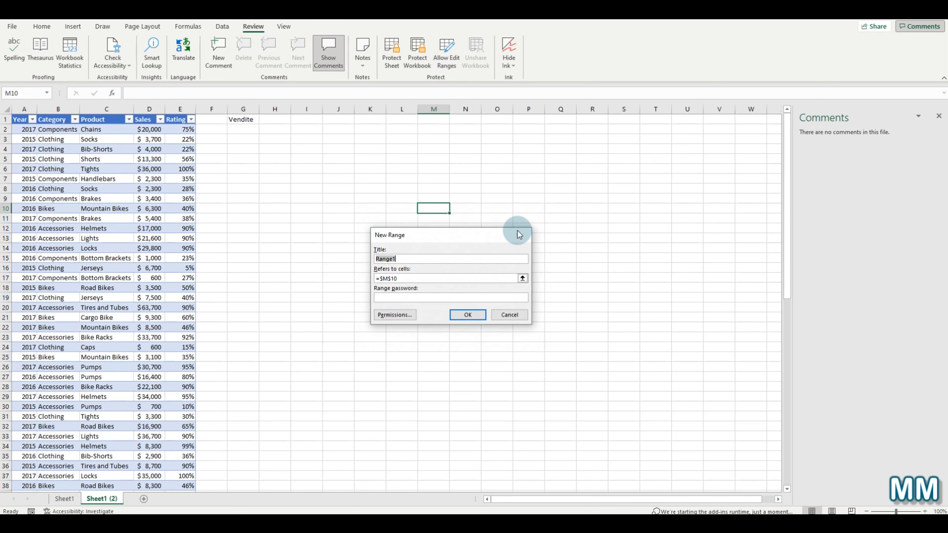
left_click_drag(517, 232, 518, 206)
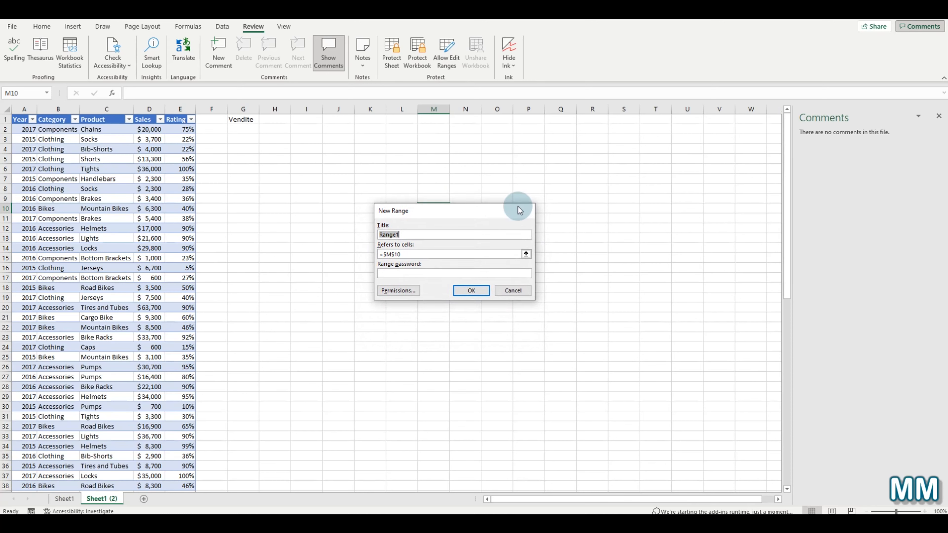
left_click(414, 273)
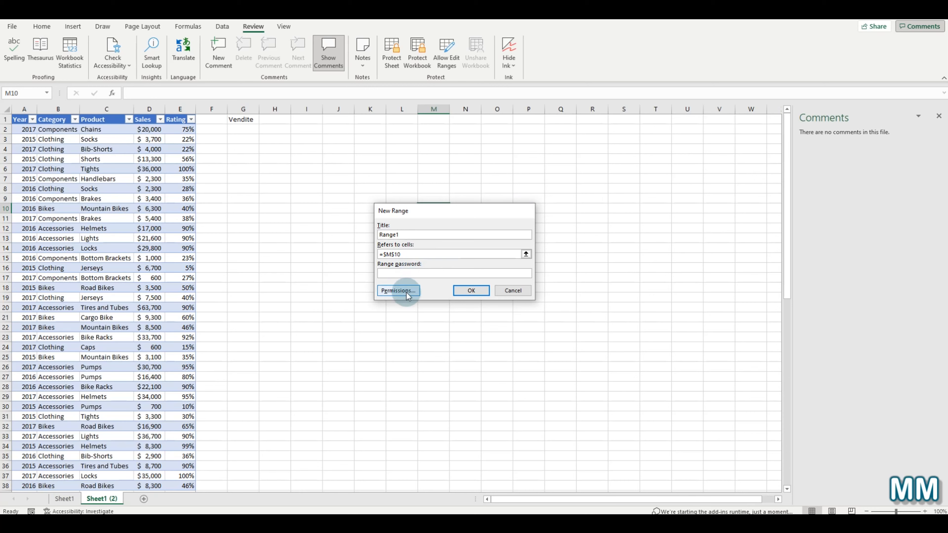
left_click(407, 295)
left_click(496, 312)
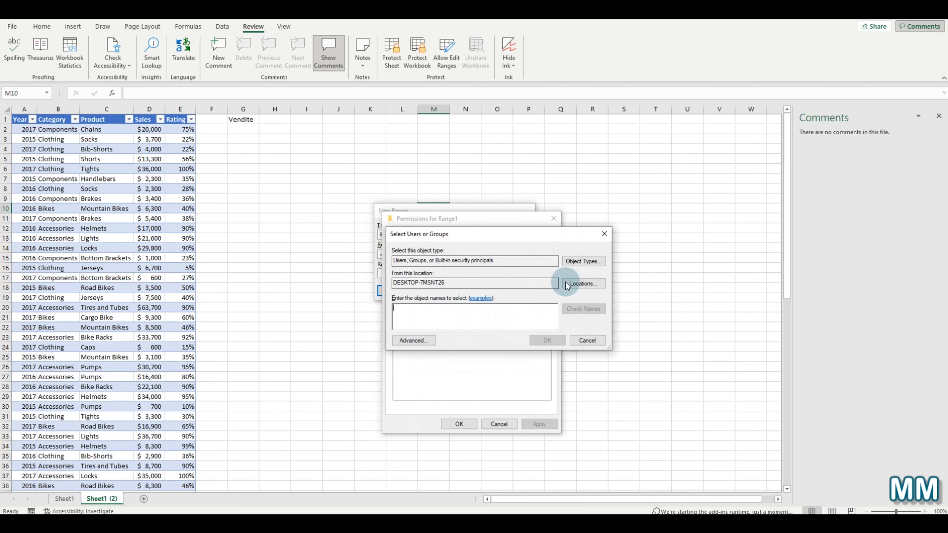
left_click(607, 237)
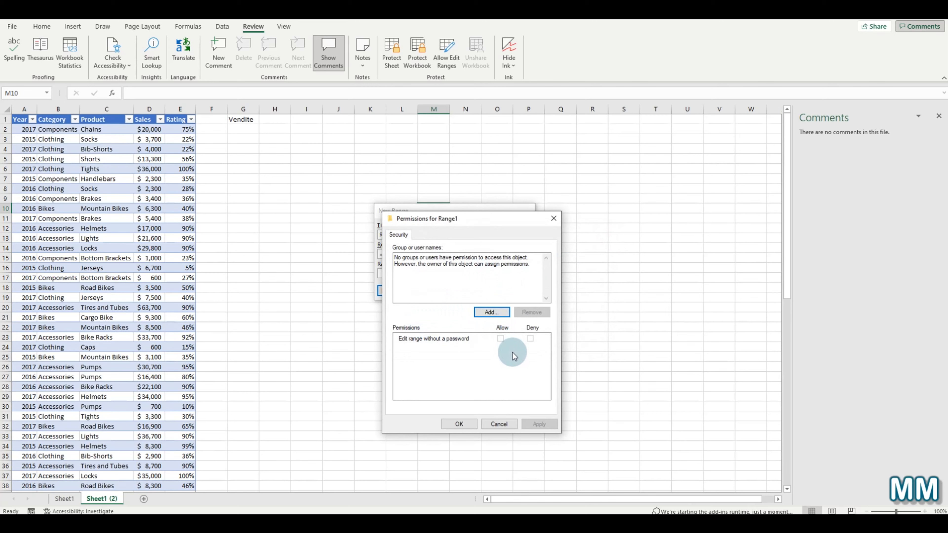
left_click(554, 219)
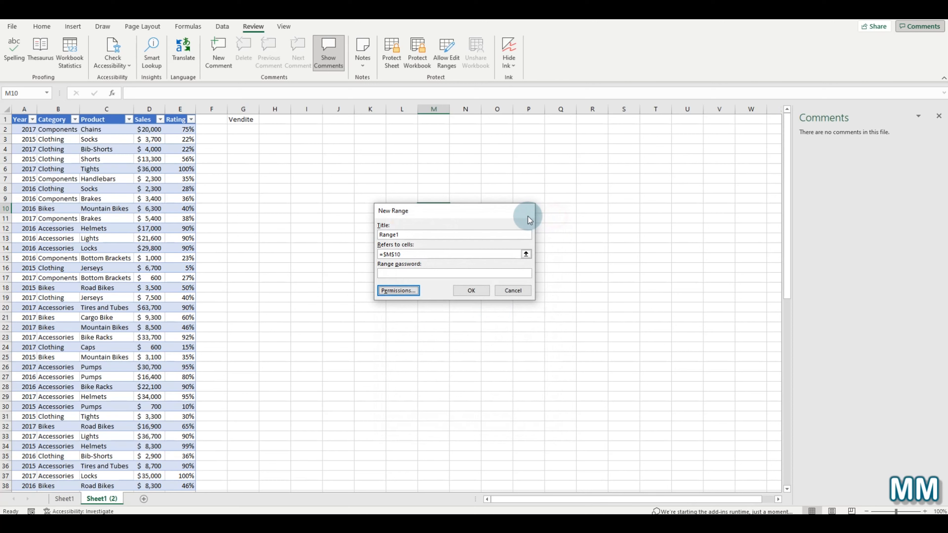
left_click(514, 290)
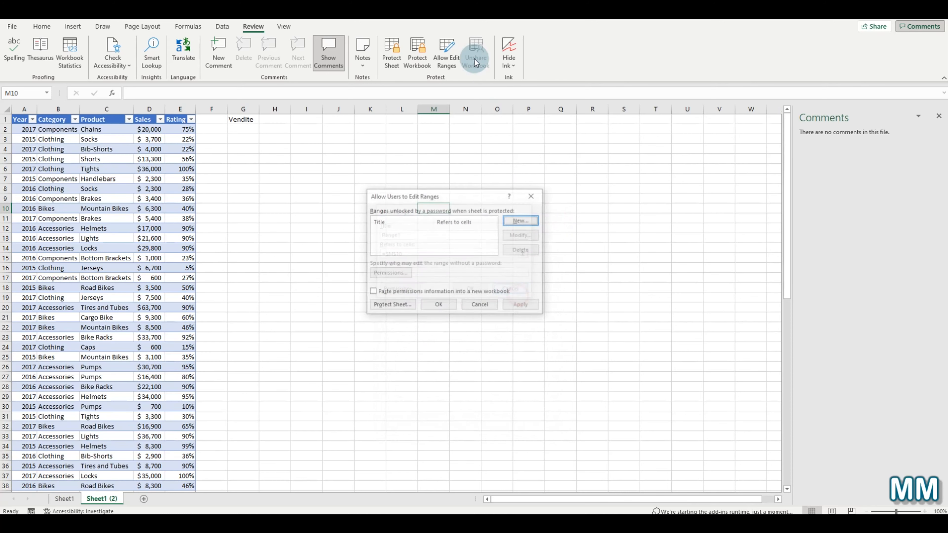
left_click(533, 198)
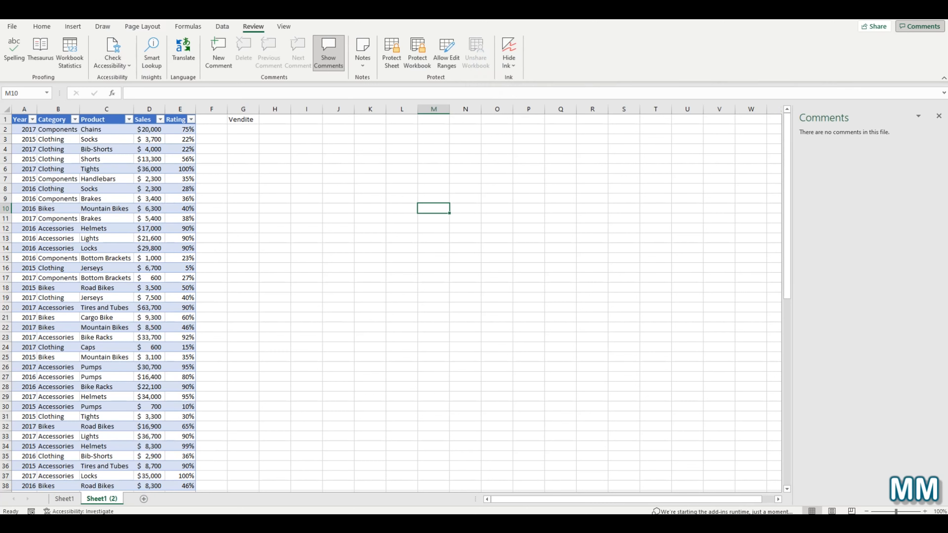
- Add a new blank worksheet, Sheet3, after Sheet1 (2)
left_click(149, 503)
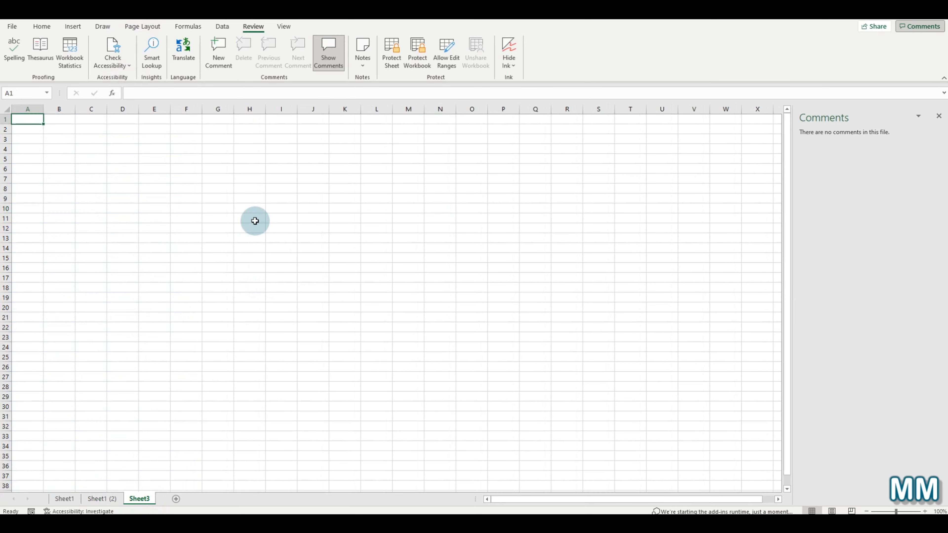
- Select H11 and set a Draw pen to red at the thickest size
left_click(254, 220)
left_click(103, 27)
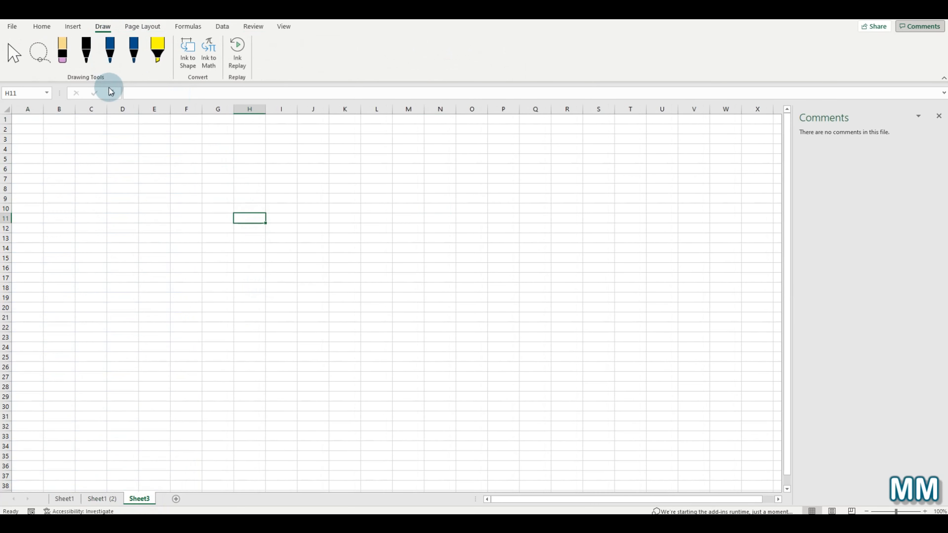
left_click(141, 64)
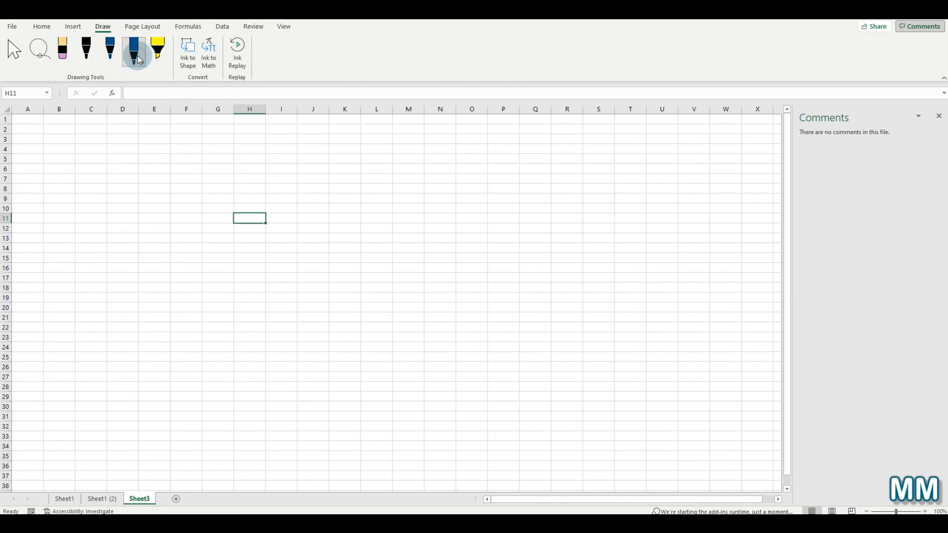
left_click(143, 63)
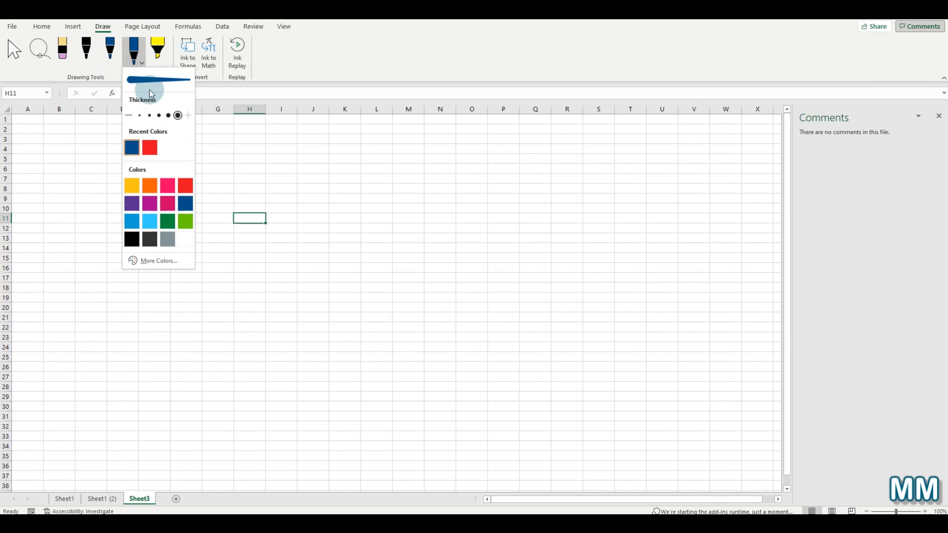
left_click(149, 148)
left_click(178, 116)
- Draw a large red MM across the sheet, then hide all ink
mouse_move(234, 142)
left_mouse_down()
mouse_move(223, 401)
mouse_move(257, 260)
mouse_move(254, 152)
mouse_move(322, 259)
mouse_move(375, 140)
mouse_move(408, 488)
left_mouse_up()
mouse_move(456, 149)
left_mouse_down()
mouse_move(462, 463)
mouse_move(497, 208)
mouse_move(663, 373)
left_mouse_up()
left_click_drag(668, 428, 674, 447)
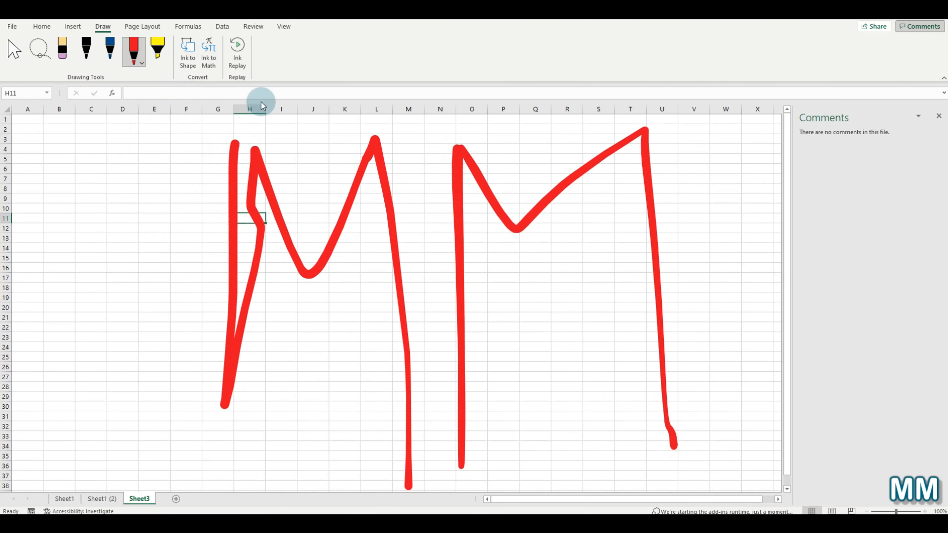
left_click(254, 26)
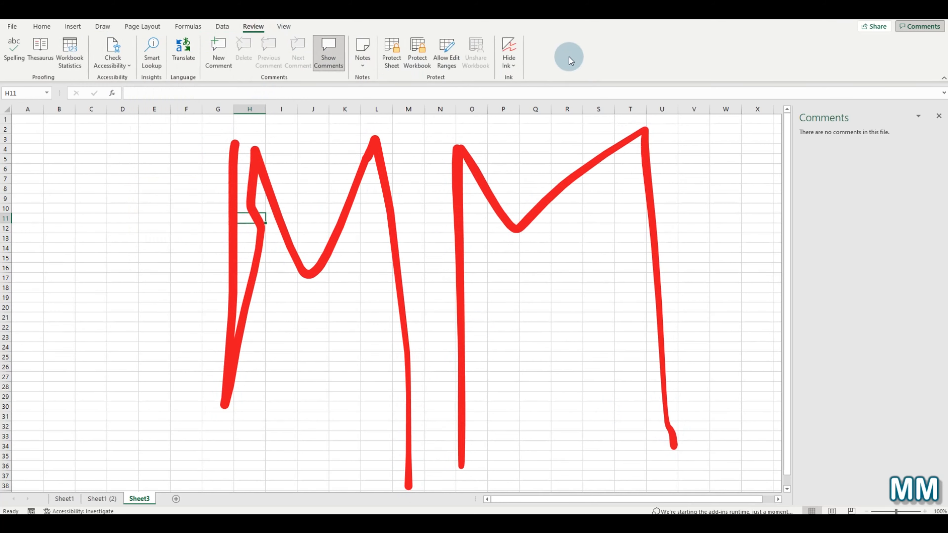
left_click(515, 51)
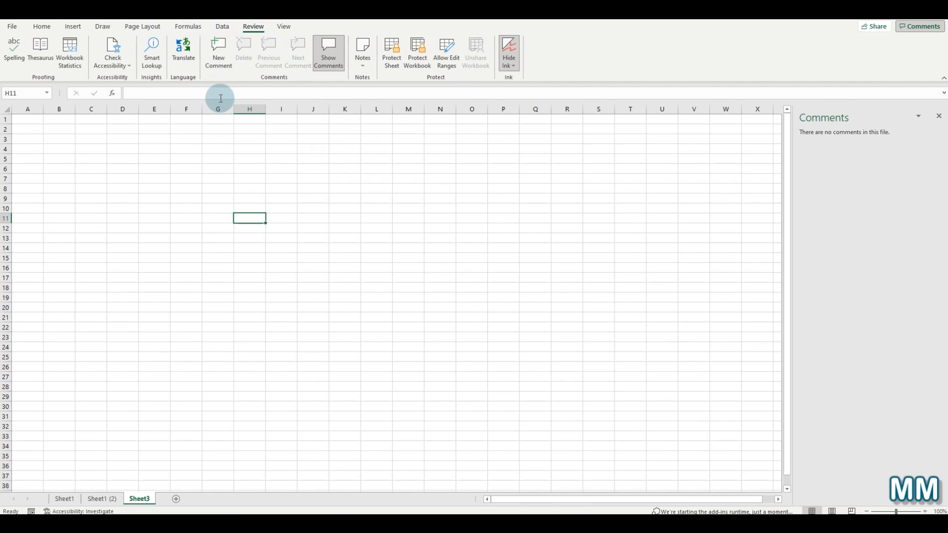
- Sketch a blue face with two eyes, a nose and a smile left of the red MM
left_click(104, 26)
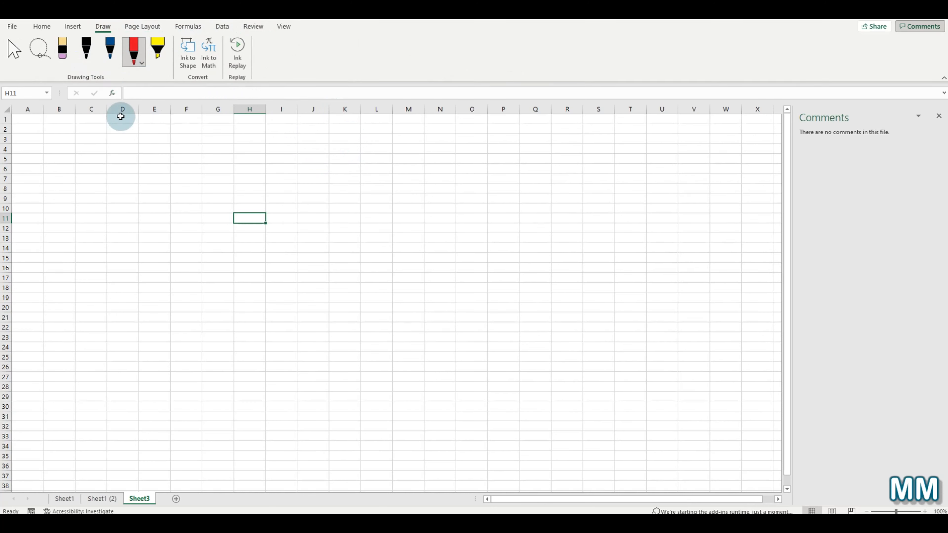
left_click(110, 52)
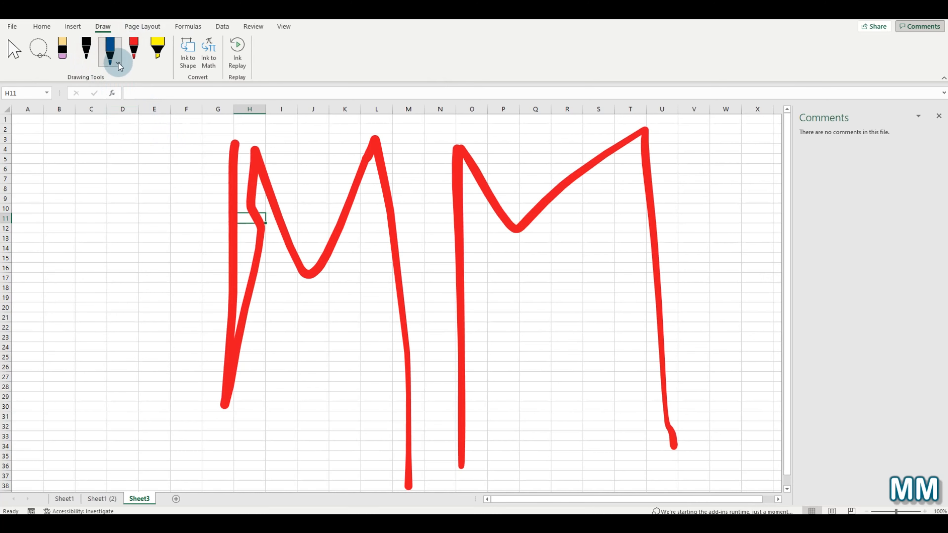
left_click(119, 64)
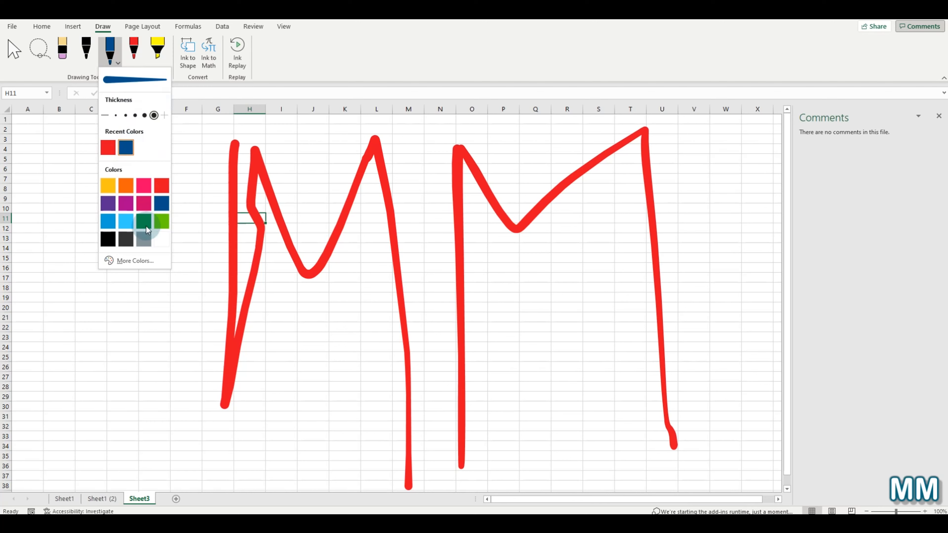
left_click(89, 295)
mouse_move(89, 295)
left_mouse_down()
mouse_move(102, 354)
mouse_move(167, 232)
mouse_move(63, 226)
mouse_move(197, 293)
mouse_move(182, 183)
left_mouse_up()
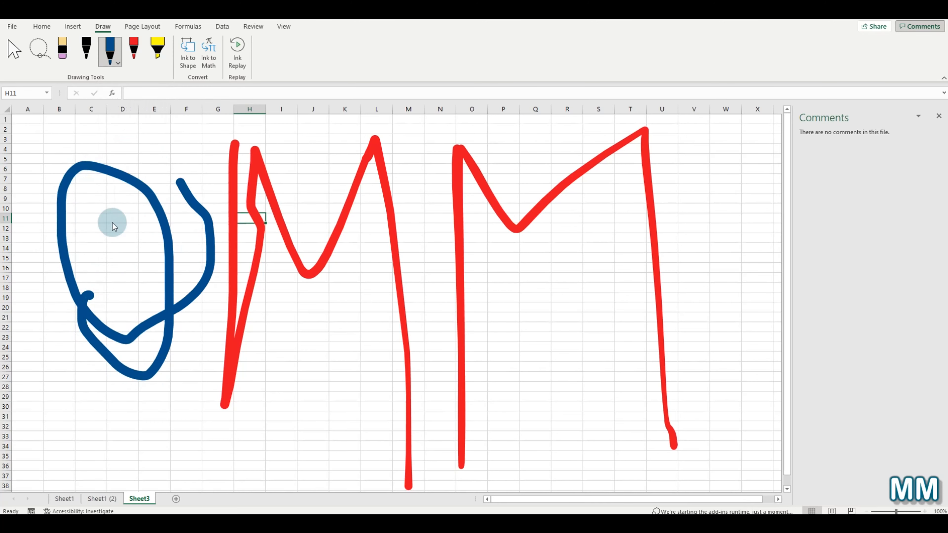
left_click(96, 226)
left_click(123, 223)
left_click(114, 250)
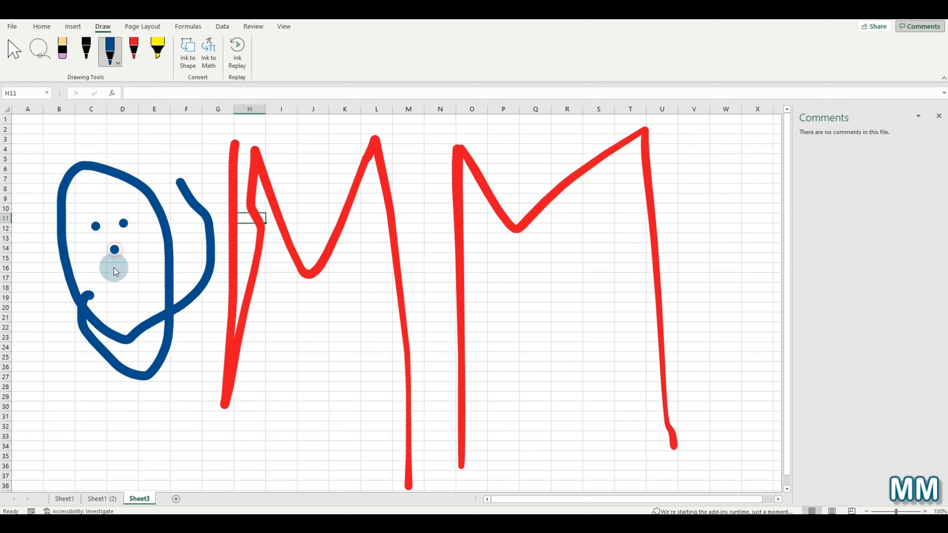
mouse_move(96, 263)
left_mouse_down()
mouse_move(127, 293)
mouse_move(153, 249)
left_mouse_up()
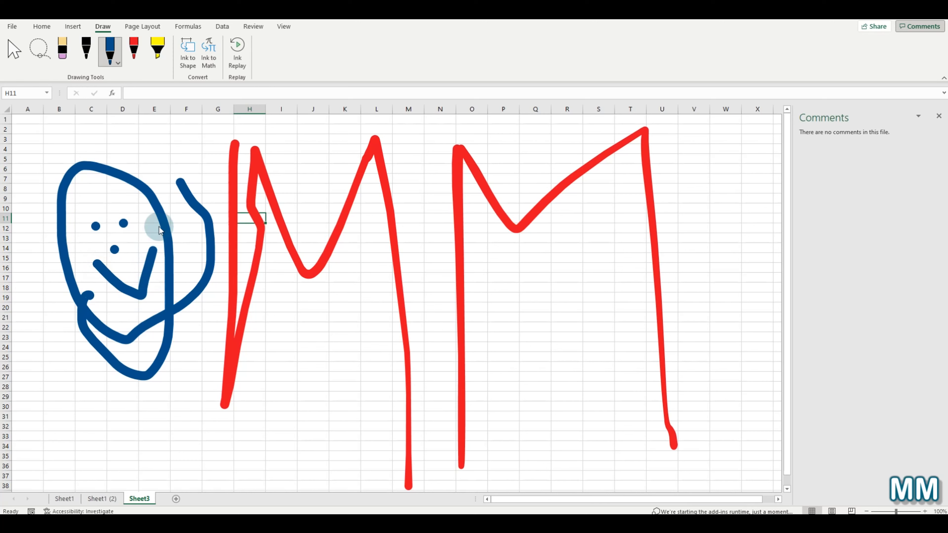
- Erase the blue face and the first red M with the Eraser
left_click(62, 50)
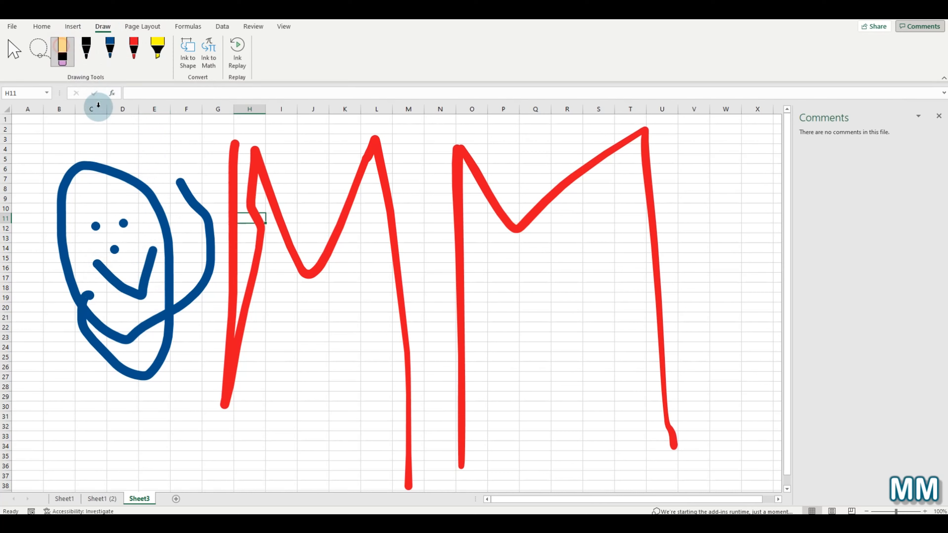
mouse_move(105, 165)
left_mouse_down()
mouse_move(223, 247)
mouse_move(146, 267)
mouse_move(114, 250)
mouse_move(120, 220)
mouse_move(98, 230)
mouse_move(123, 220)
mouse_move(282, 218)
mouse_move(432, 228)
left_mouse_up()
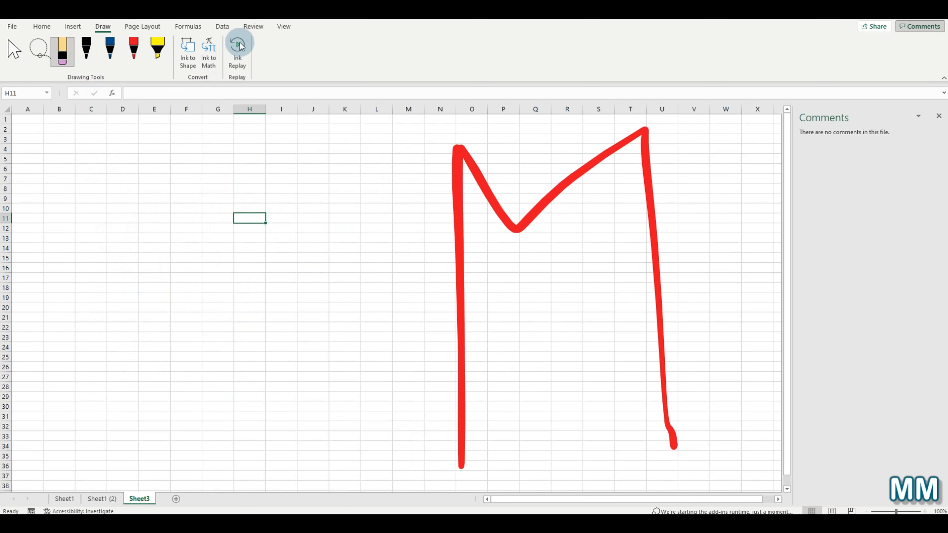
left_click(253, 26)
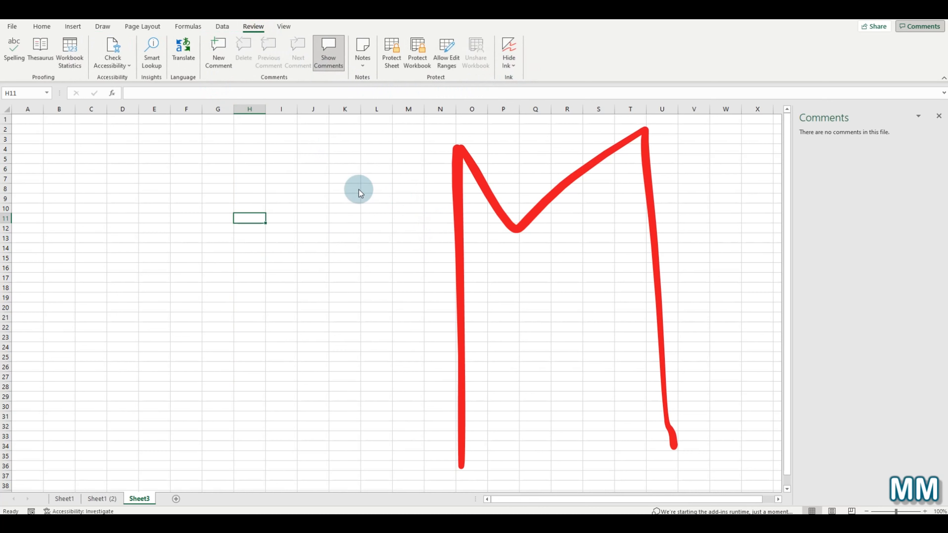
- Switch back to the Draw tab to show the ink and Ink to Math tools
left_click(103, 26)
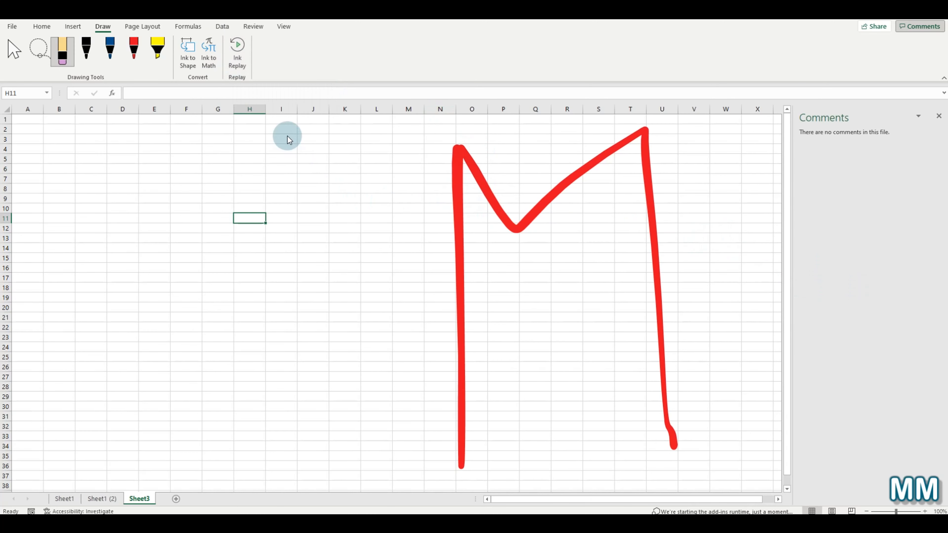
- Handwrite 1/2 in the Ink to Math pad and insert it as an equation
left_click(207, 69)
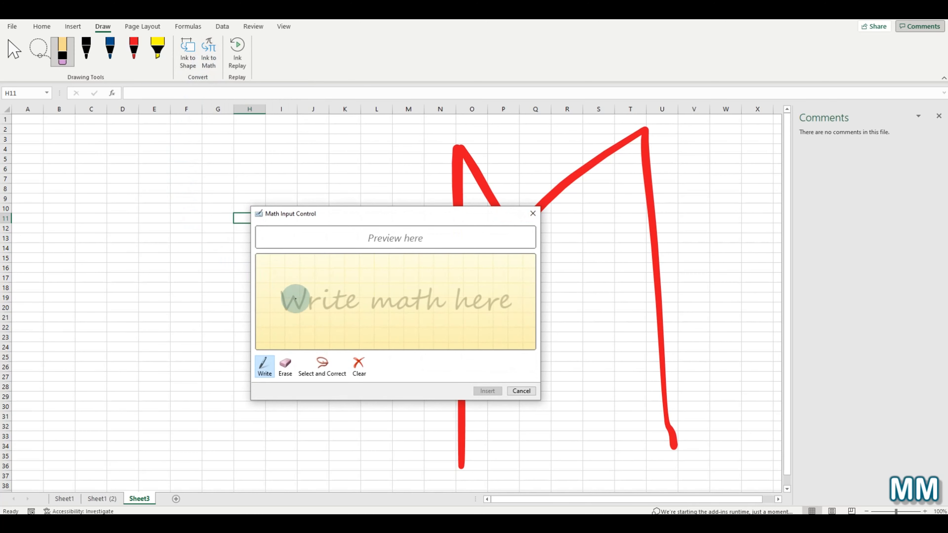
left_click(280, 277)
mouse_move(280, 277)
left_mouse_down()
mouse_move(291, 265)
mouse_move(300, 292)
mouse_move(357, 299)
left_mouse_up()
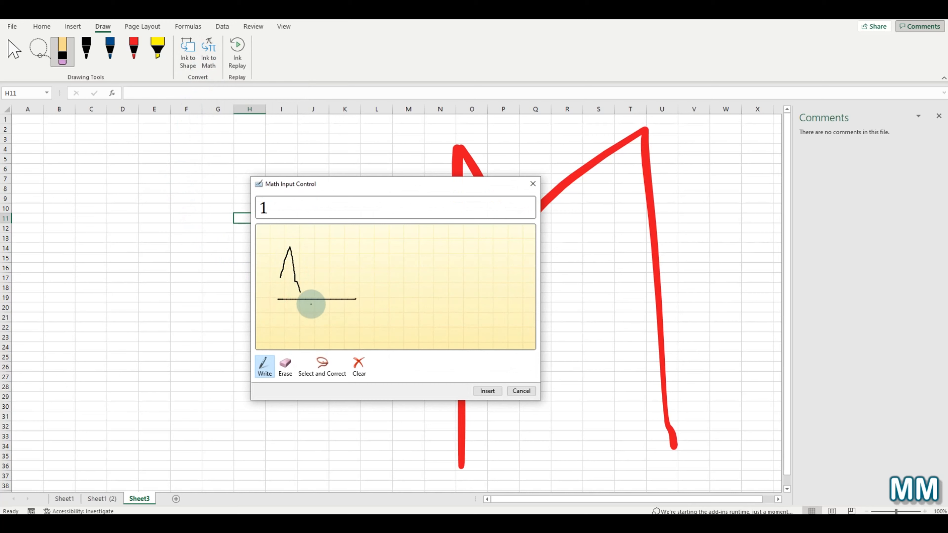
left_click_drag(293, 310, 370, 345)
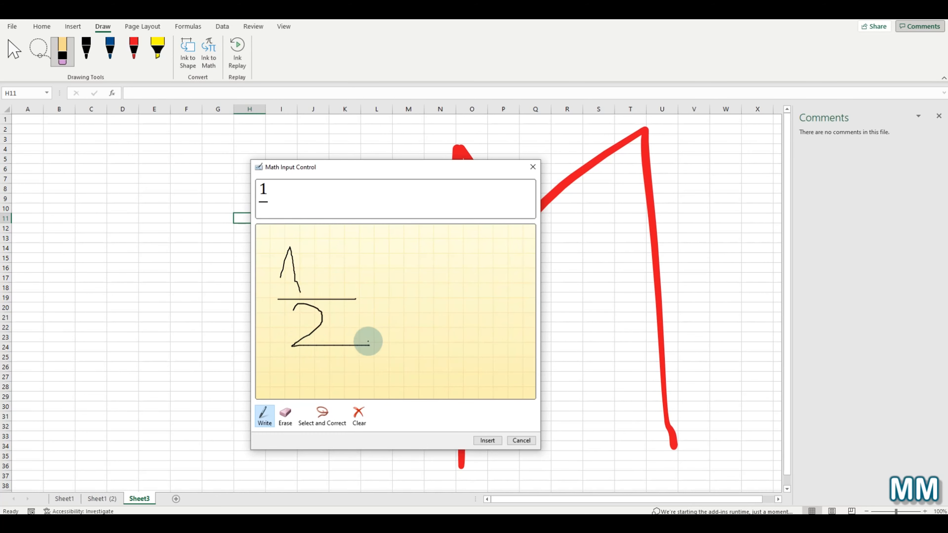
left_click(488, 441)
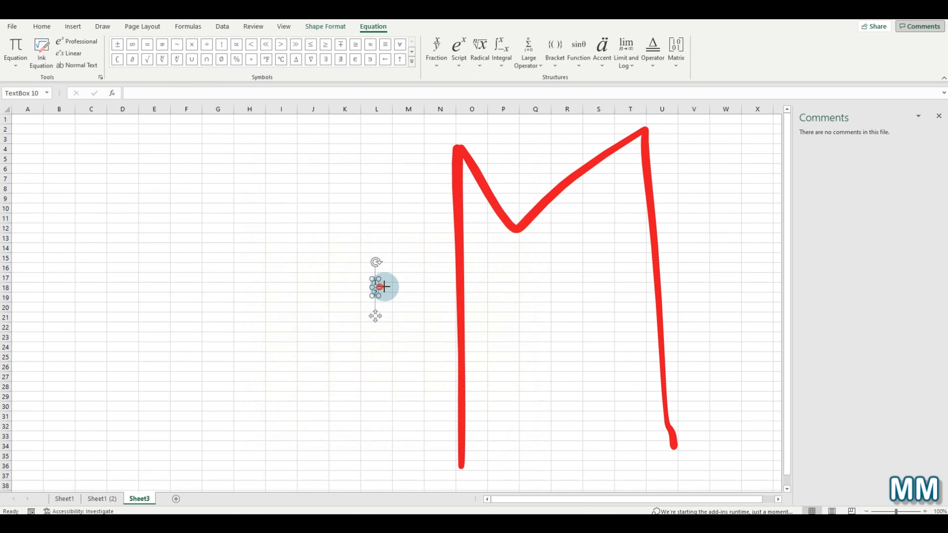
- Move the 1/2 equation box up near cells G10–H11 and reselect it
left_click_drag(383, 286, 257, 212)
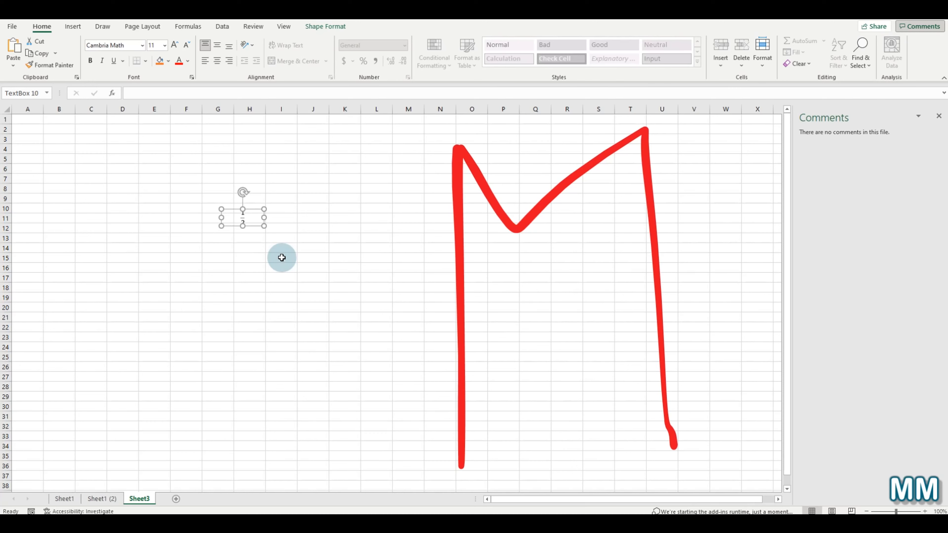
left_click(277, 226)
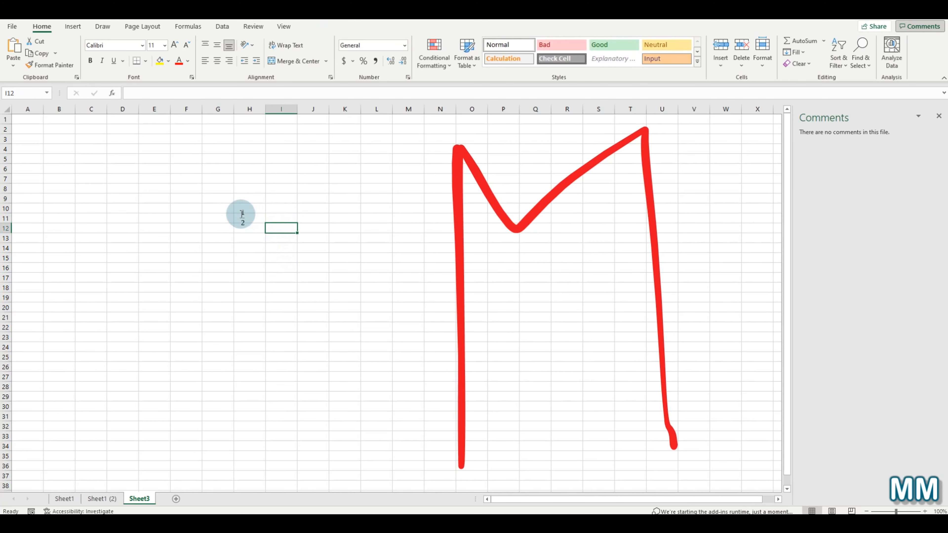
left_click(252, 215)
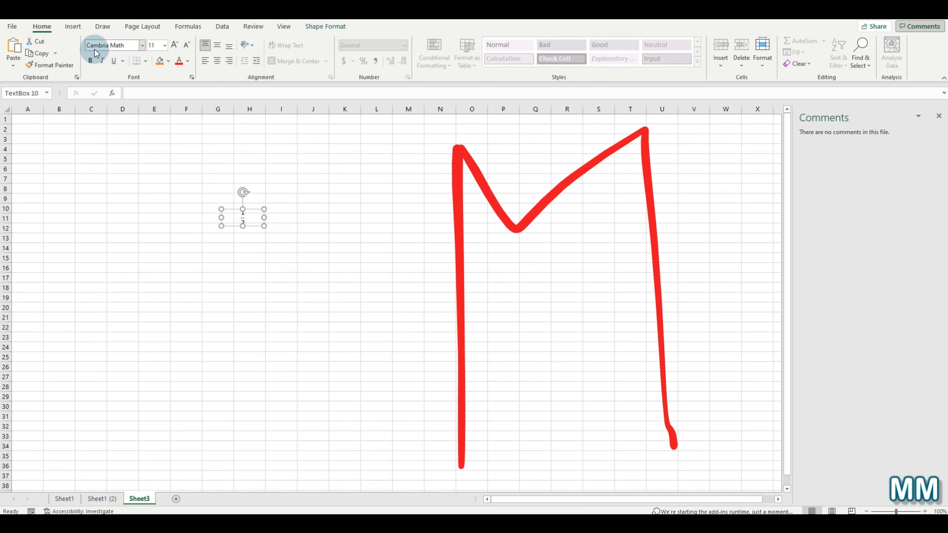
- Add the Binomial Theorem to the fraction's equation box and drag it down to rows 15–18
left_click(73, 28)
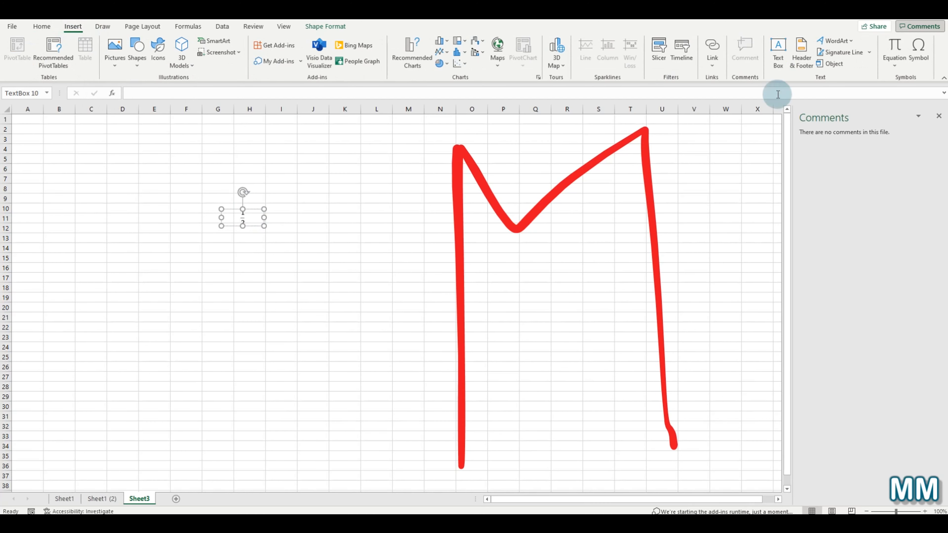
left_click(894, 67)
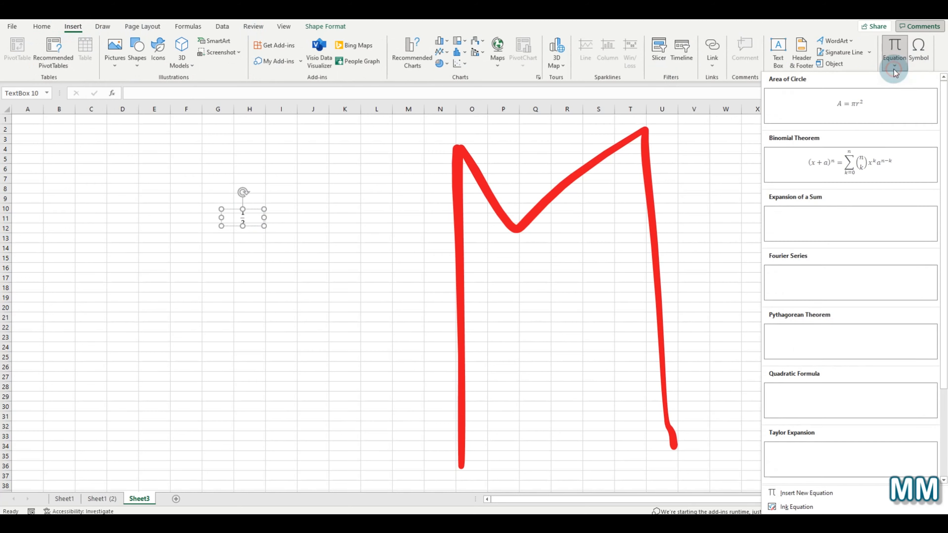
left_click(878, 174)
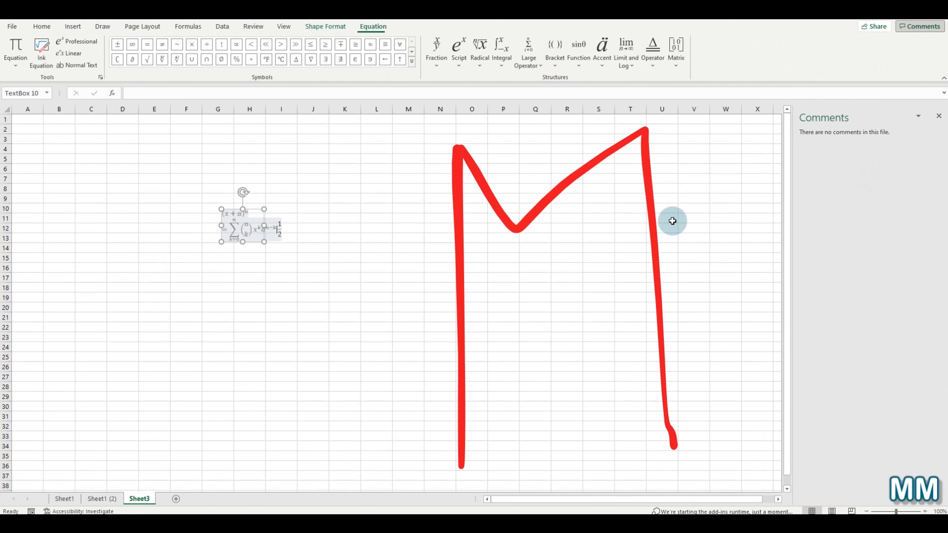
left_click_drag(254, 211, 257, 269)
left_click(262, 287)
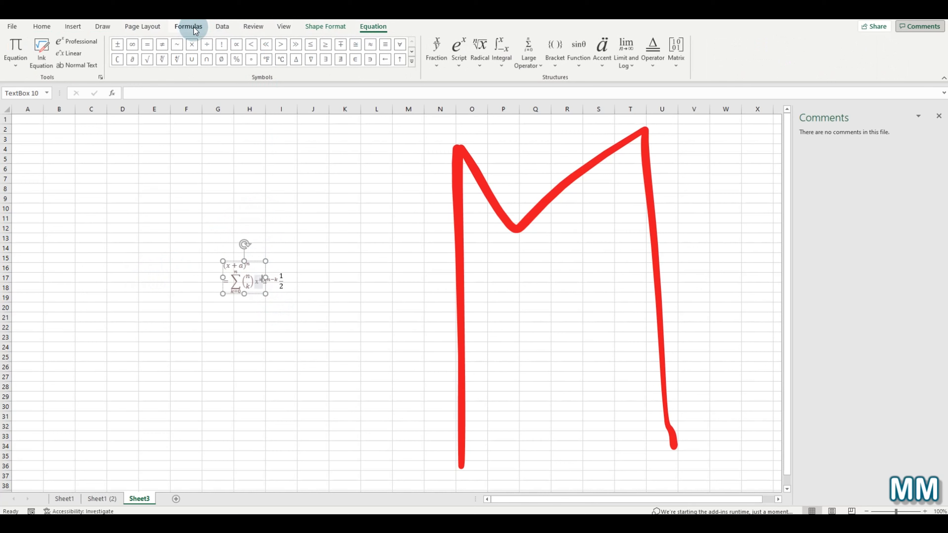
left_click(103, 26)
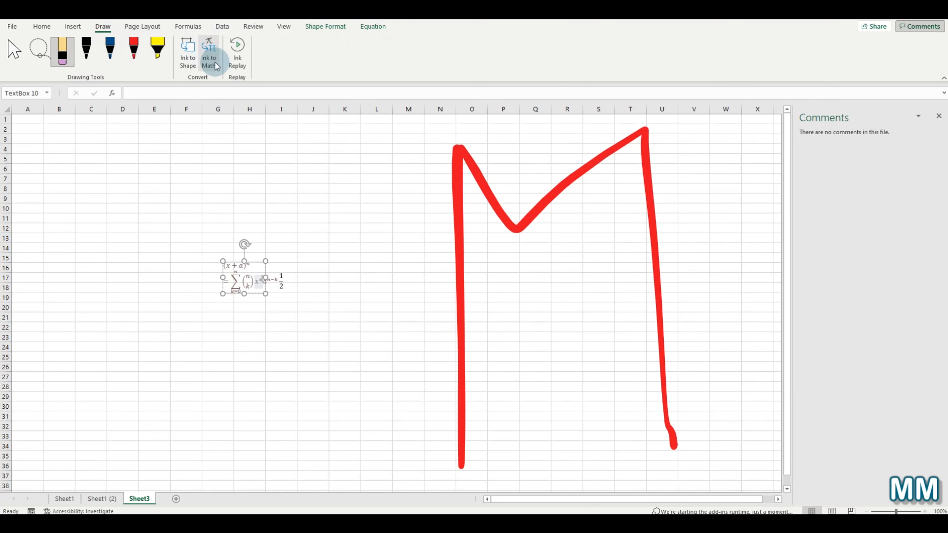
- Handwrite 1 + 1 = via Ink to Math, insert it into the equation, and nudge the box up-left
left_click(215, 63)
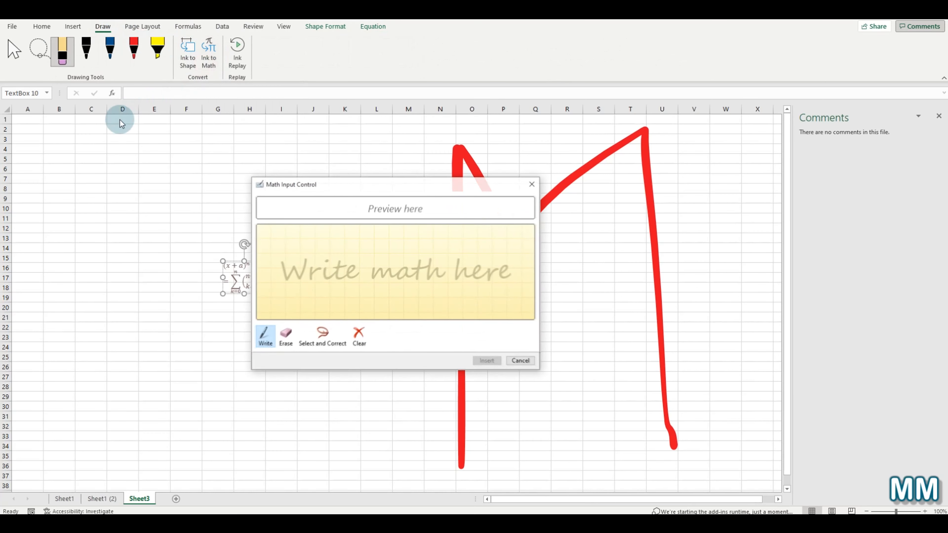
left_click(355, 269)
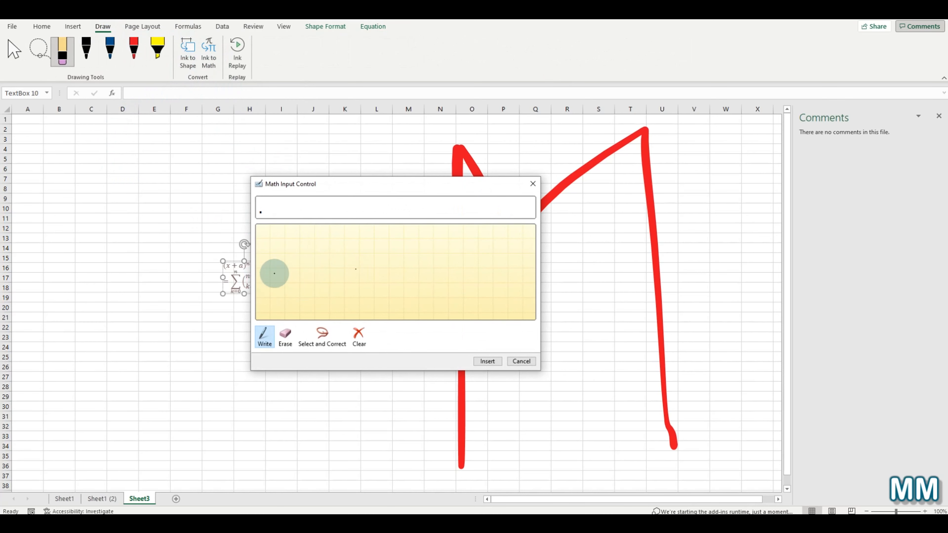
mouse_move(271, 275)
left_mouse_down()
mouse_move(299, 250)
mouse_move(304, 301)
left_mouse_up()
left_click_drag(326, 266, 386, 266)
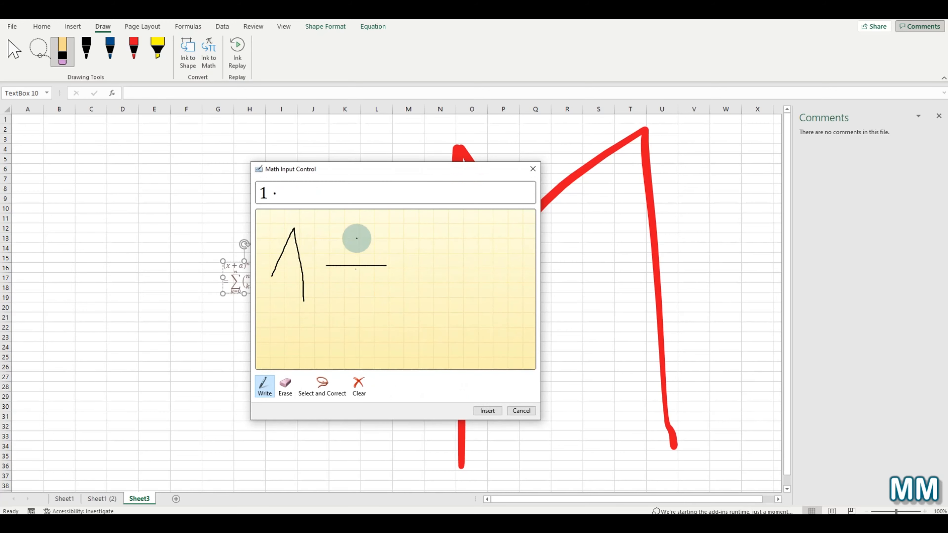
mouse_move(356, 238)
left_mouse_down()
mouse_move(356, 294)
mouse_move(412, 237)
mouse_move(415, 289)
left_mouse_up()
mouse_move(445, 258)
left_mouse_down()
mouse_move(522, 259)
mouse_move(497, 273)
mouse_move(514, 275)
left_mouse_up()
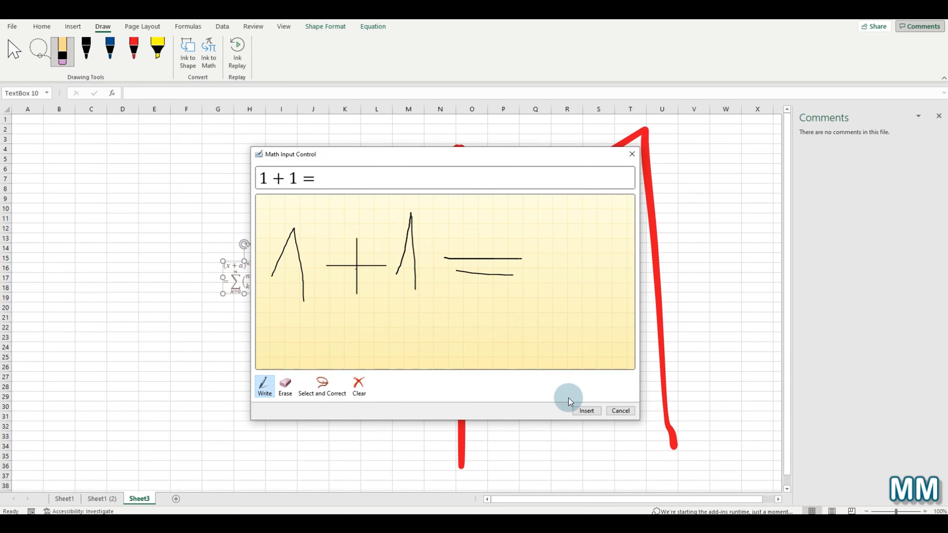
left_click(584, 411)
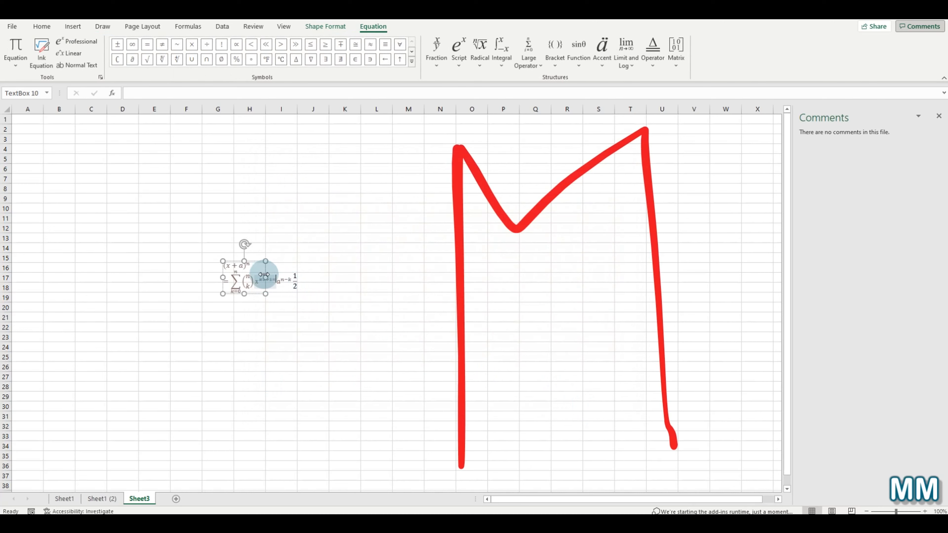
left_click_drag(256, 261, 340, 270)
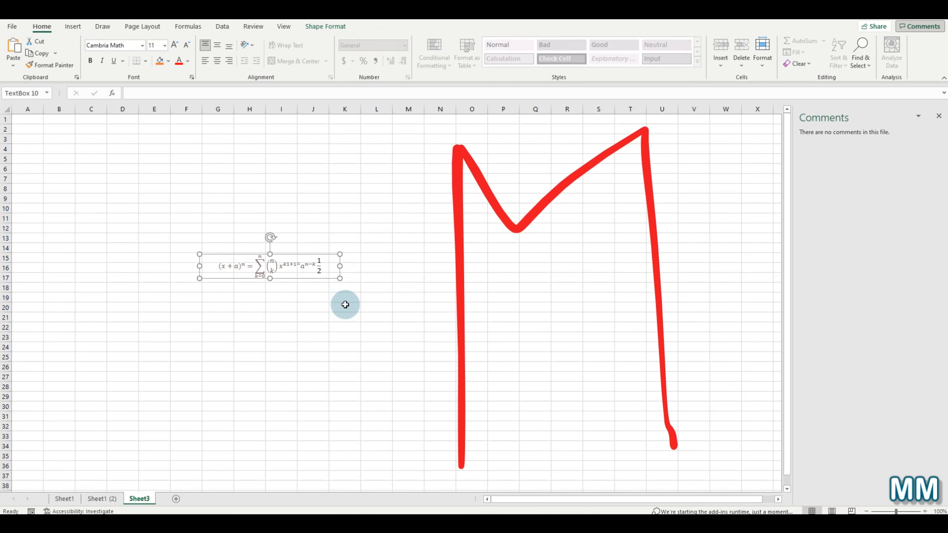
left_click(102, 26)
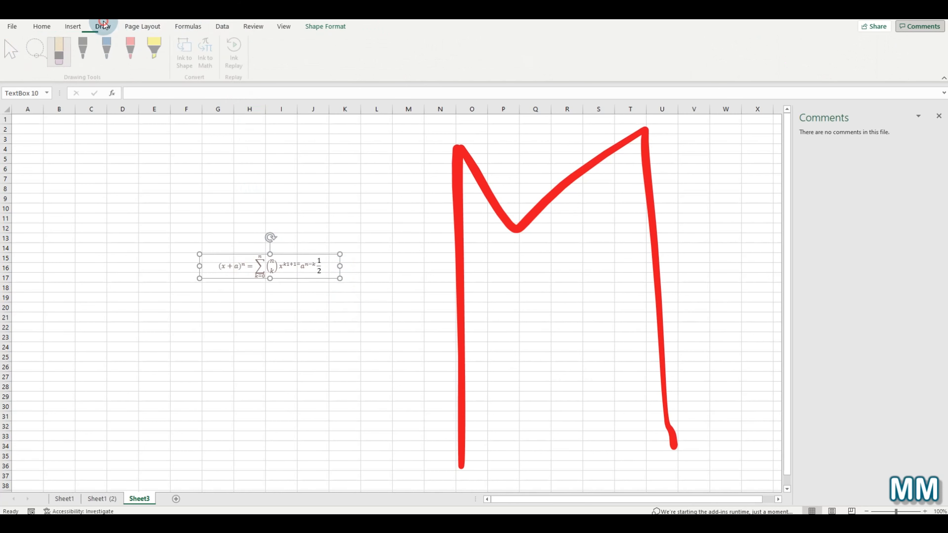